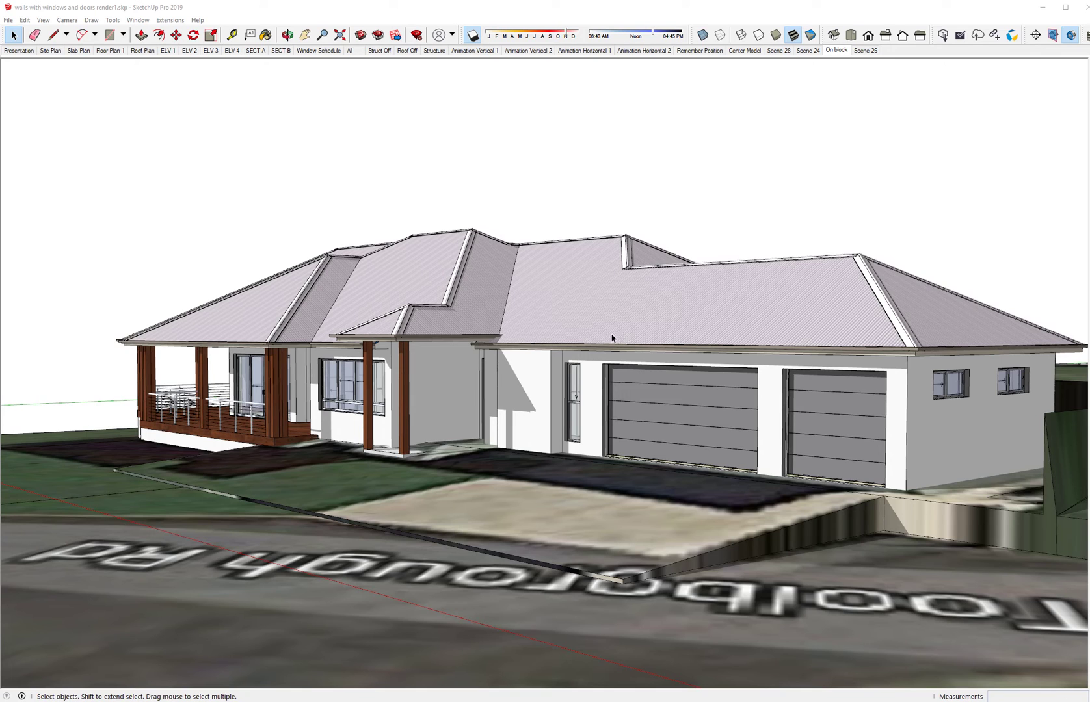
# Step: Erase the existing metal hip roof from the house, leaving the flat roof-outline face beneath it
pyautogui.scroll(8, 422, 320)
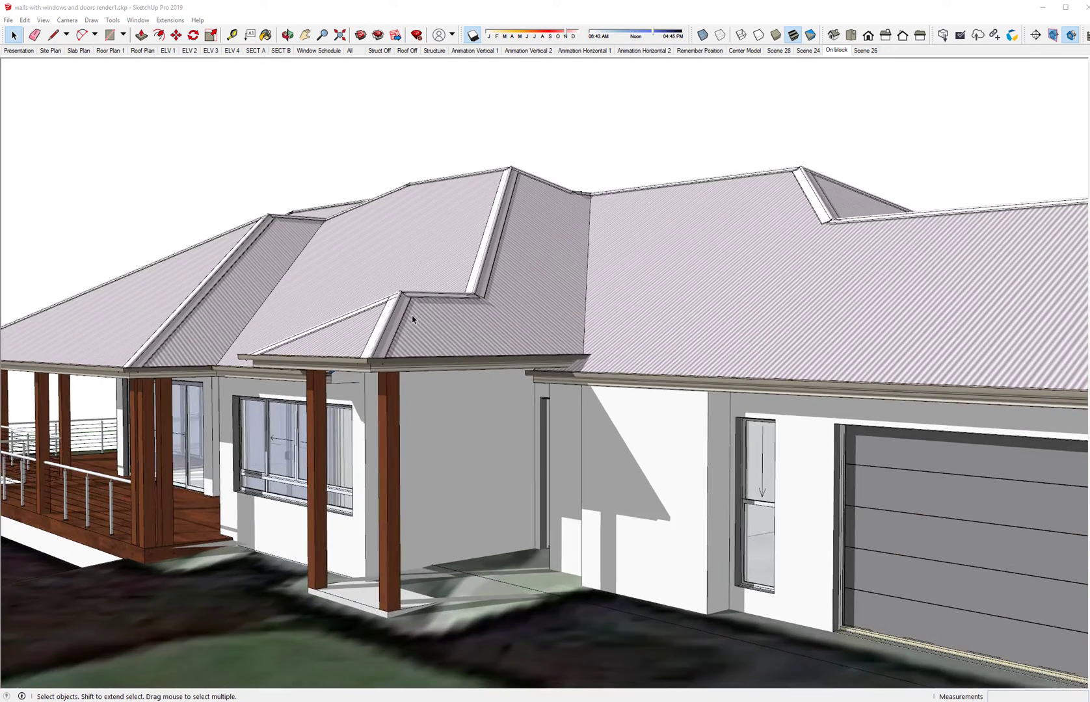
pyautogui.scroll(3, 413, 314)
pyautogui.moveTo(412, 315)
pyautogui.mouseDown(button='middle')
pyautogui.moveTo(552, 313)
pyautogui.moveTo(578, 364)
pyautogui.mouseUp(button='middle')
pyautogui.scroll(-6, 645, 338)
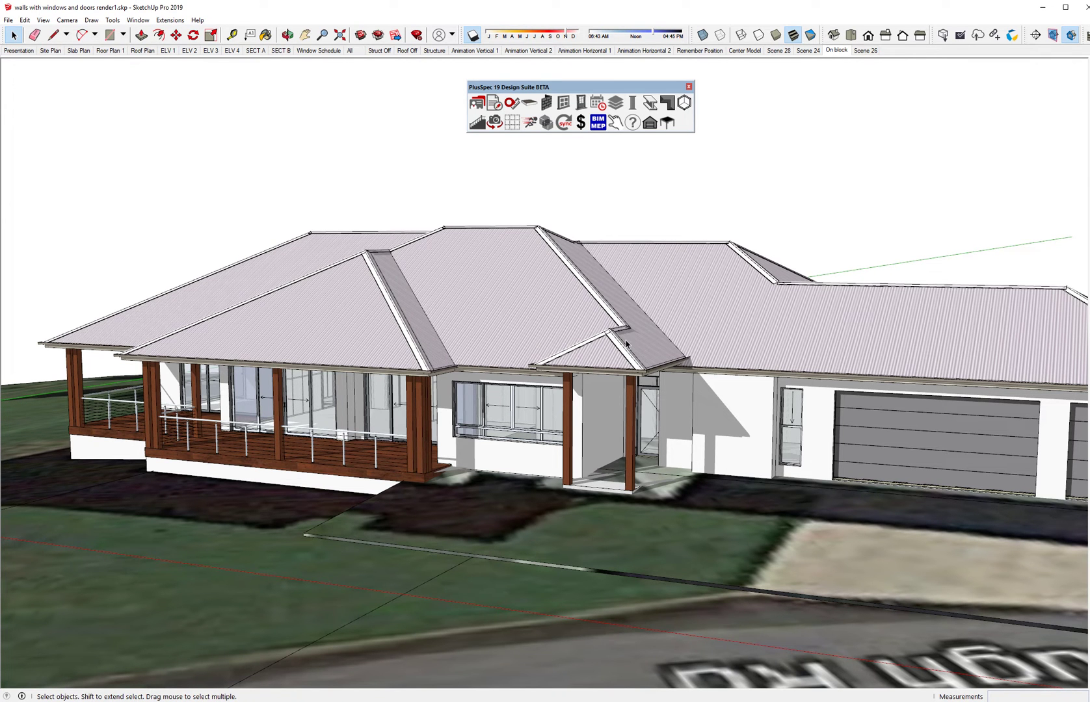
pyautogui.moveTo(625, 341); pyautogui.dragTo(569, 325, button='middle')
pyautogui.click(569, 325)
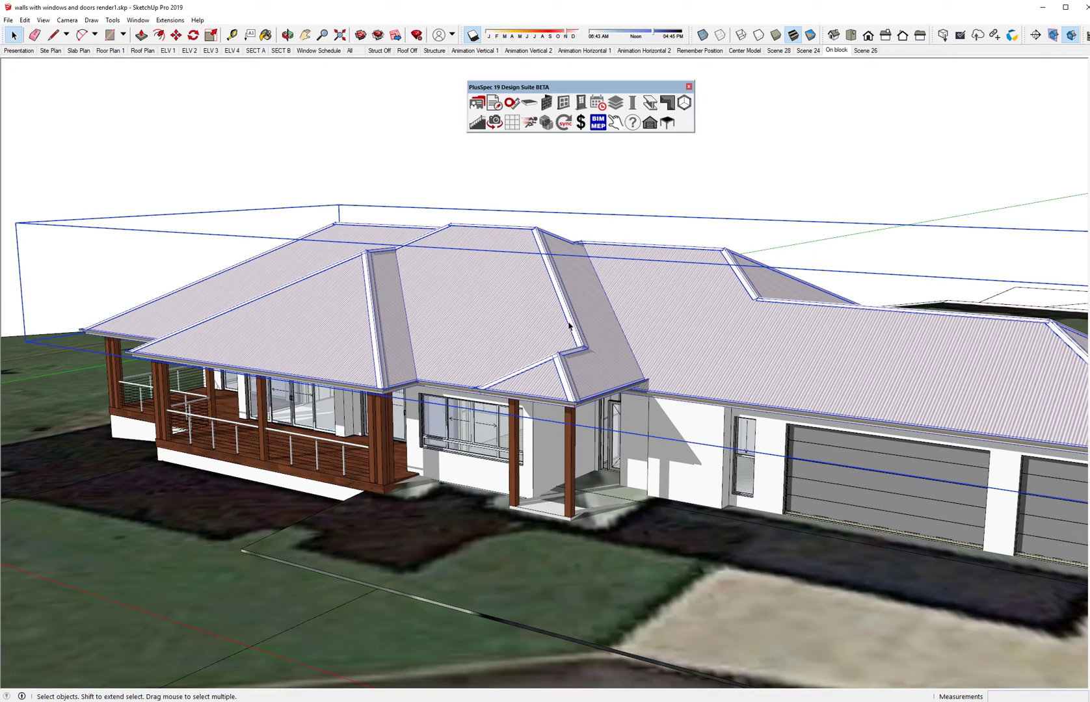
pyautogui.rightClick(569, 324)
pyautogui.click(593, 339)
pyautogui.moveTo(589, 310); pyautogui.dragTo(622, 409, button='middle')
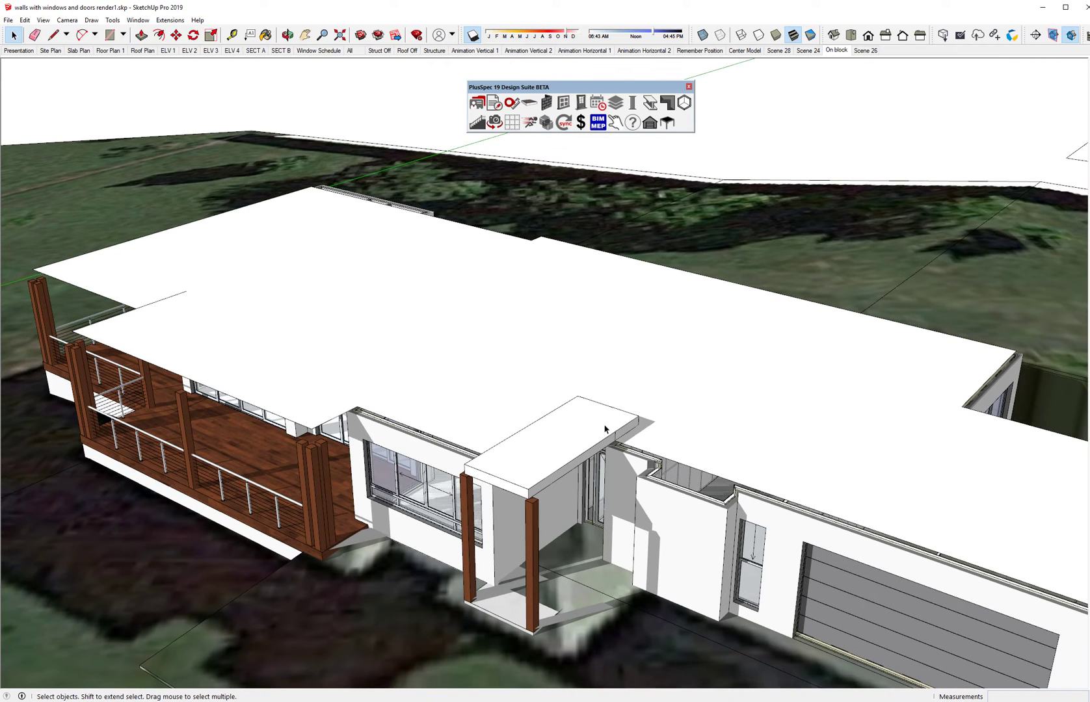
# Step: Create a PlusSpec hip roof from the flat roof-outline face with 30-degree pitch, metal material, 180 mm plumb fascia and 600 mm boxed eaves
pyautogui.scroll(1, 612, 441)
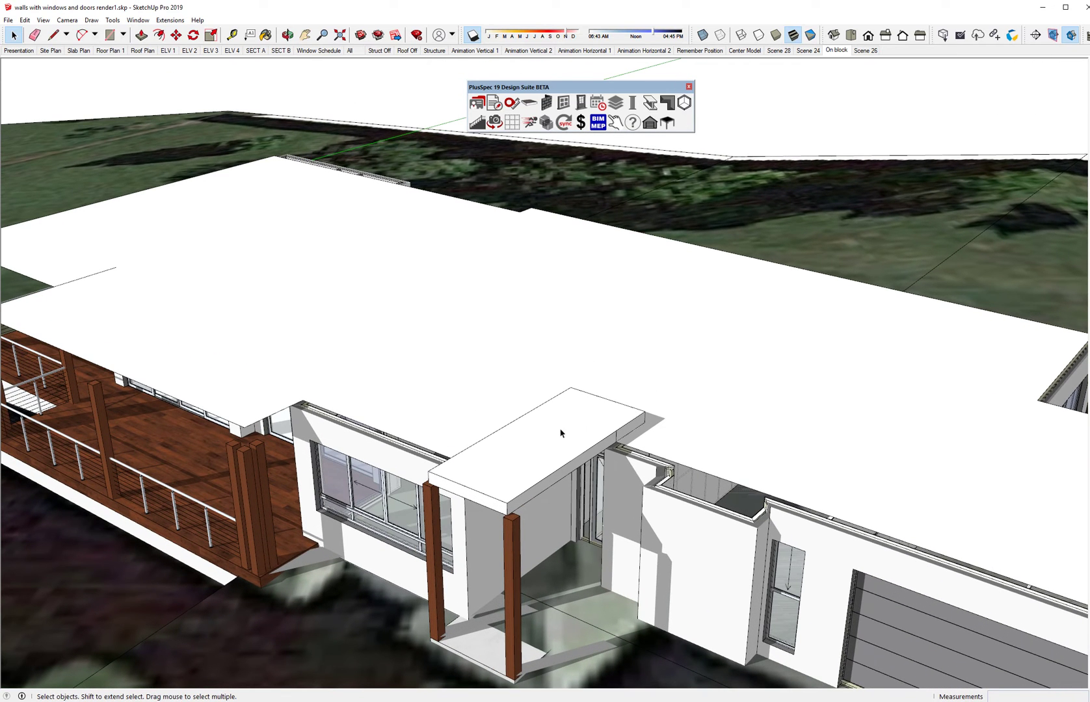
pyautogui.click(563, 429)
pyautogui.click(468, 361)
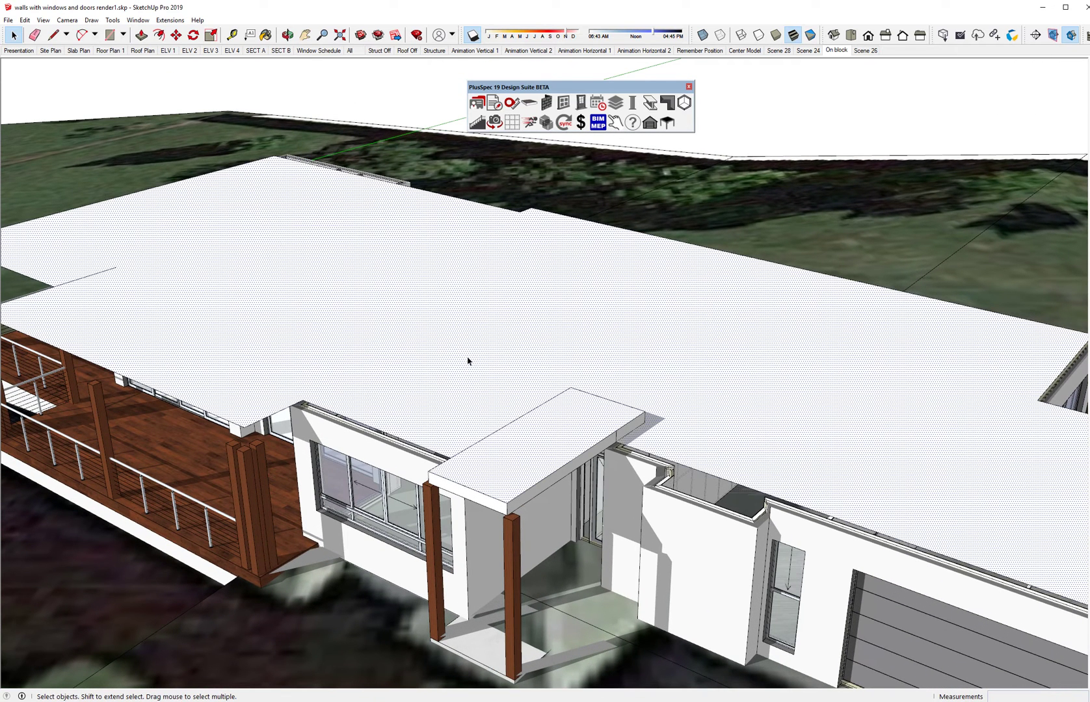
pyautogui.rightClick(468, 361)
pyautogui.moveTo(524, 538)
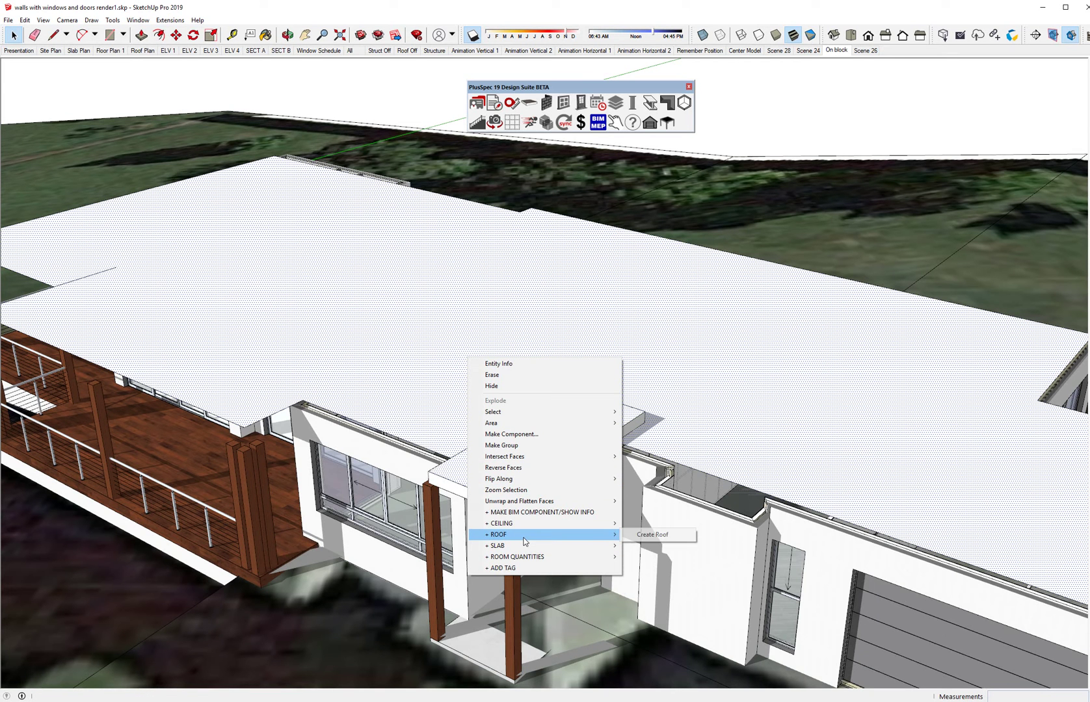
pyautogui.click(647, 534)
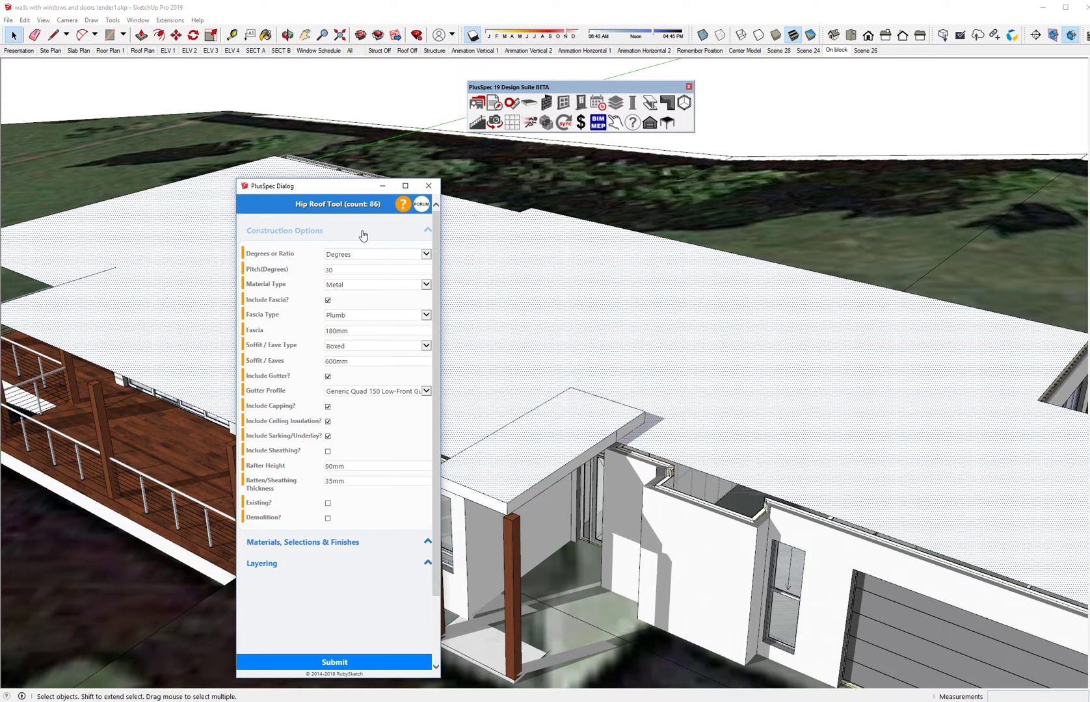
pyautogui.click(348, 663)
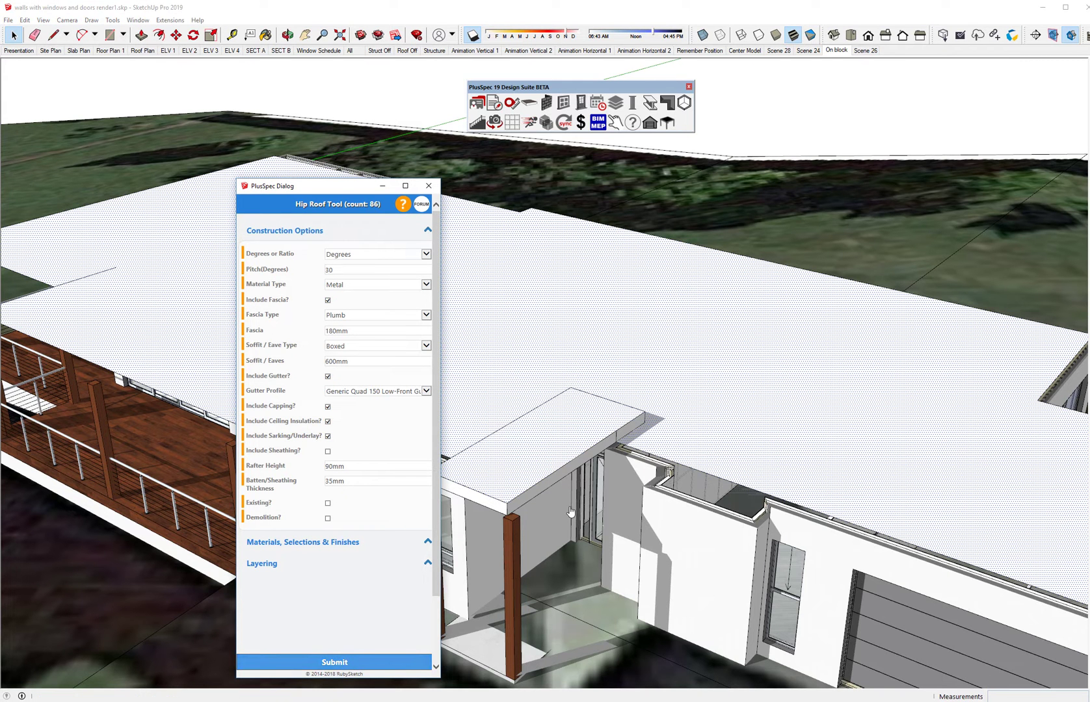
pyautogui.click(619, 433)
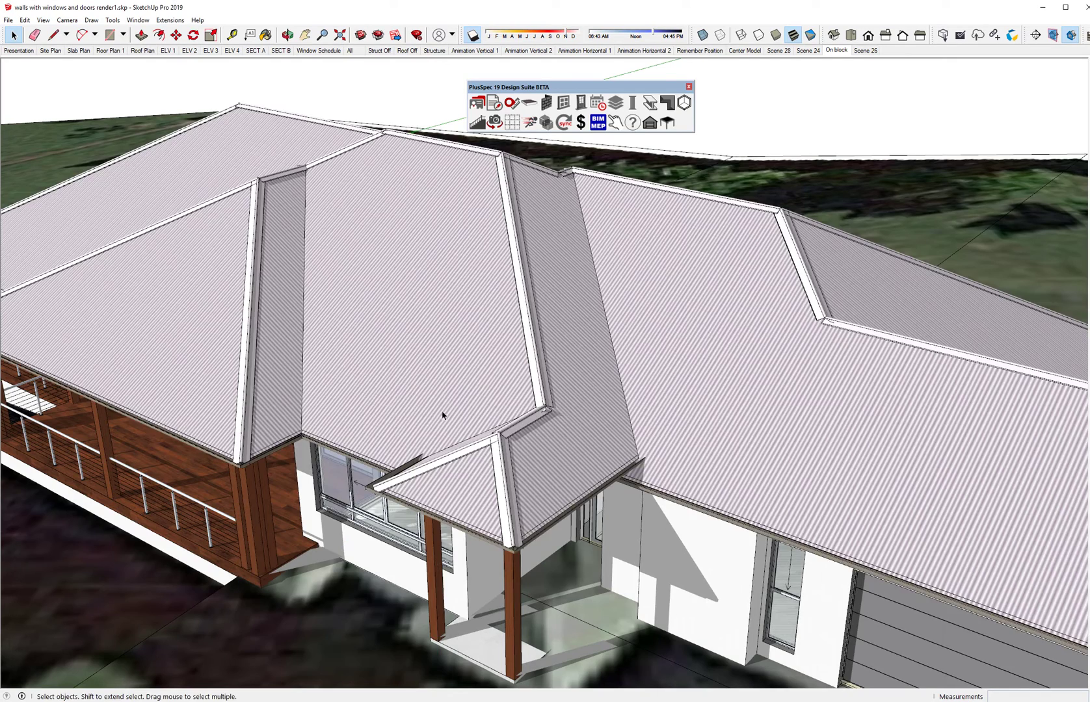
# Step: Delete the newly created hip roof from the house
pyautogui.moveTo(441, 416); pyautogui.dragTo(538, 395, button='middle')
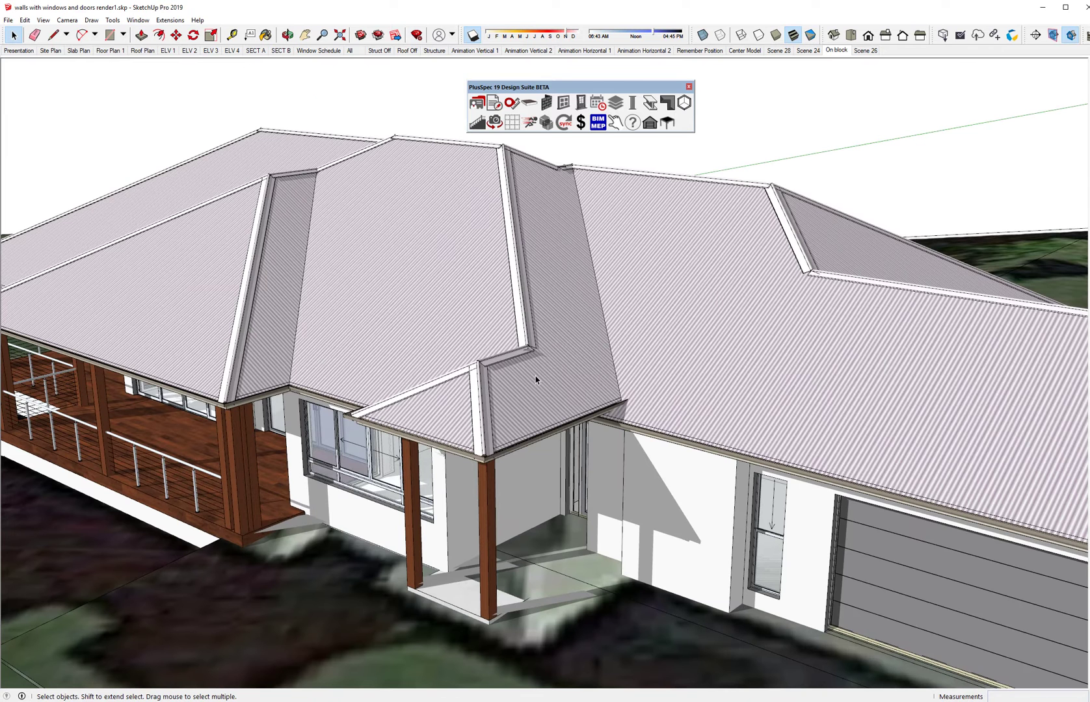
pyautogui.click(536, 375)
pyautogui.press('Delete')
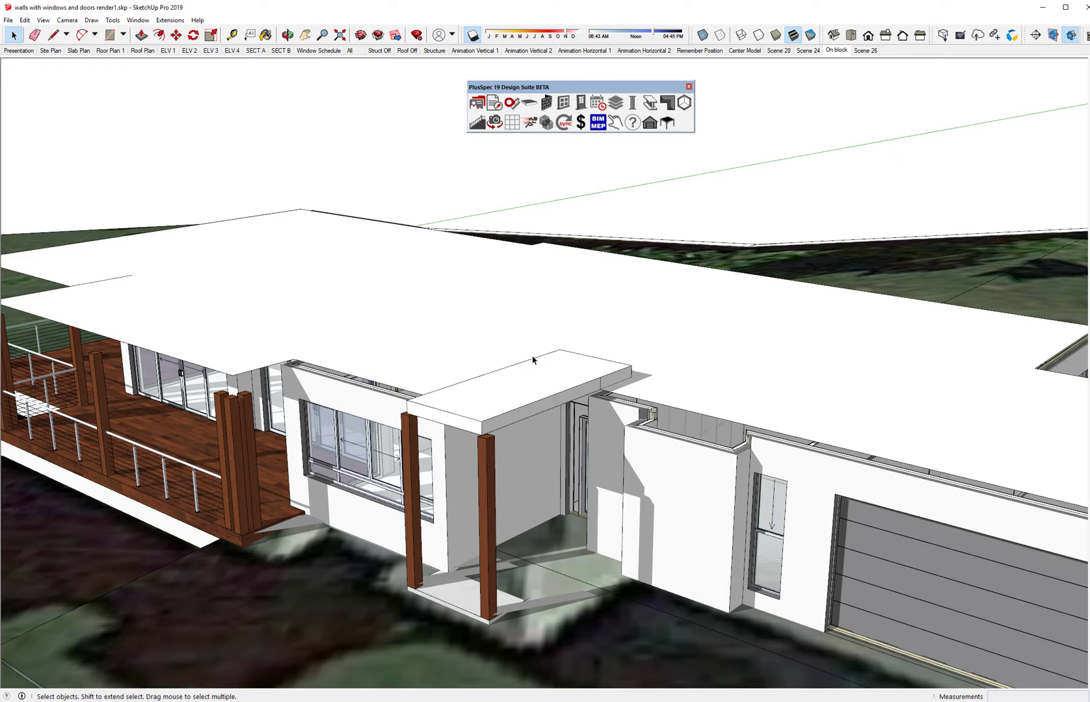
pyautogui.moveTo(533, 360); pyautogui.dragTo(476, 366, button='middle')
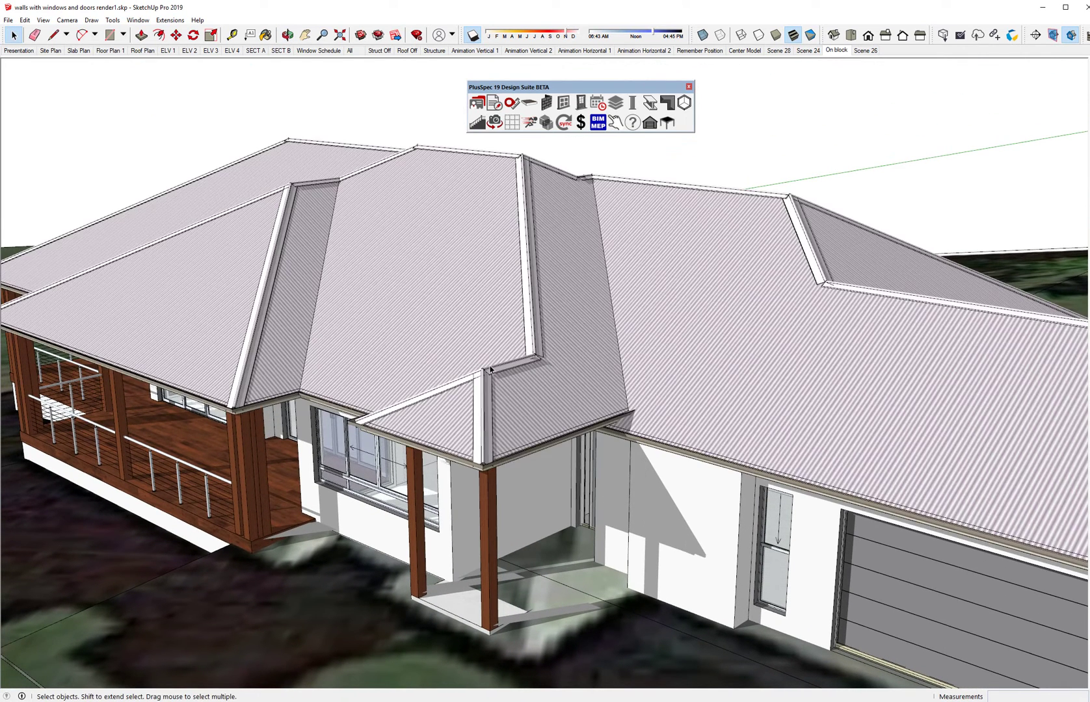
# Step: Switch to Scene 26 to view the roof from the rear of the house
pyautogui.scroll(-6, 490, 369)
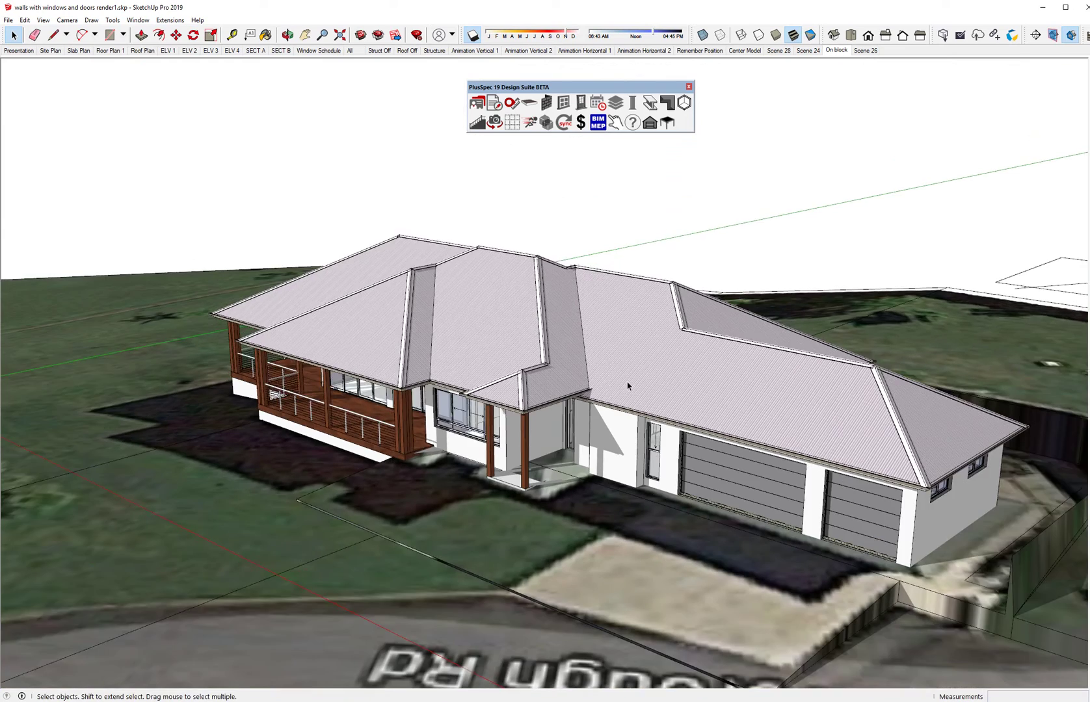
pyautogui.moveTo(628, 385); pyautogui.dragTo(403, 379, button='middle')
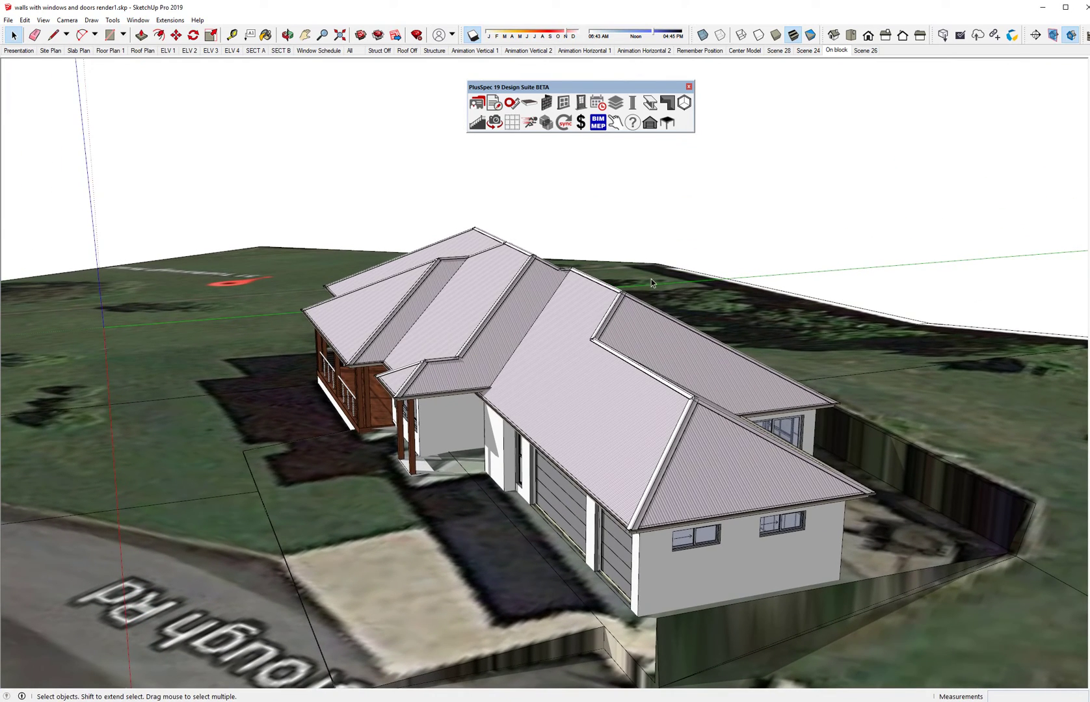
pyautogui.click(864, 51)
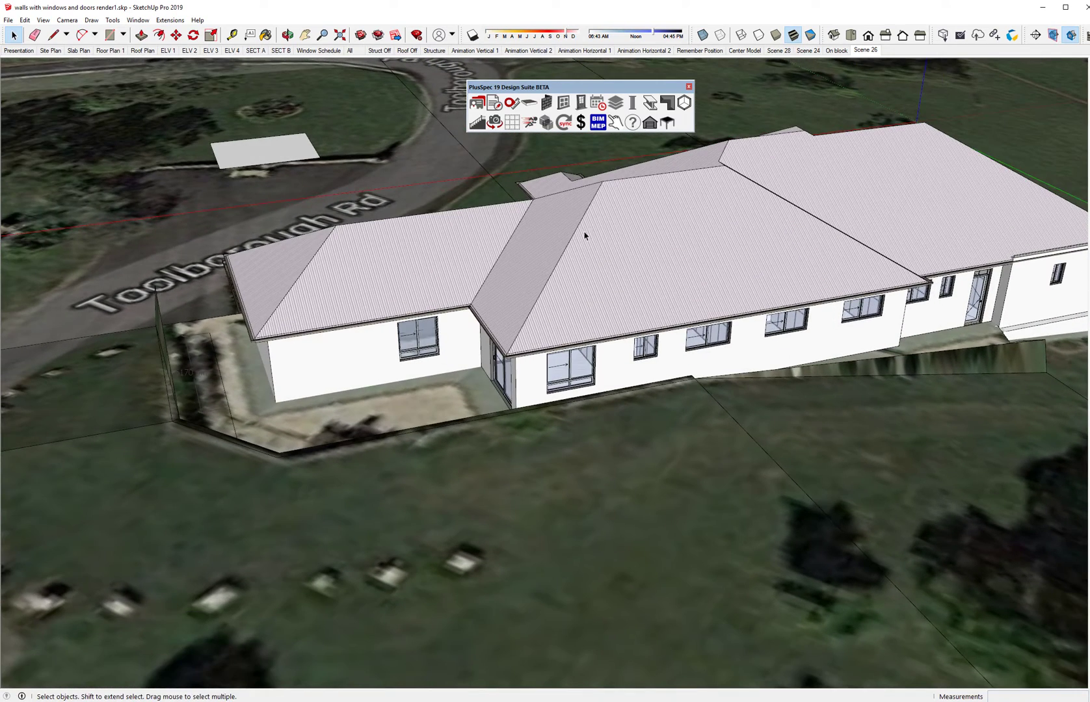
pyautogui.press('o')
pyautogui.moveTo(628, 278); pyautogui.dragTo(521, 359)
pyautogui.press('space')
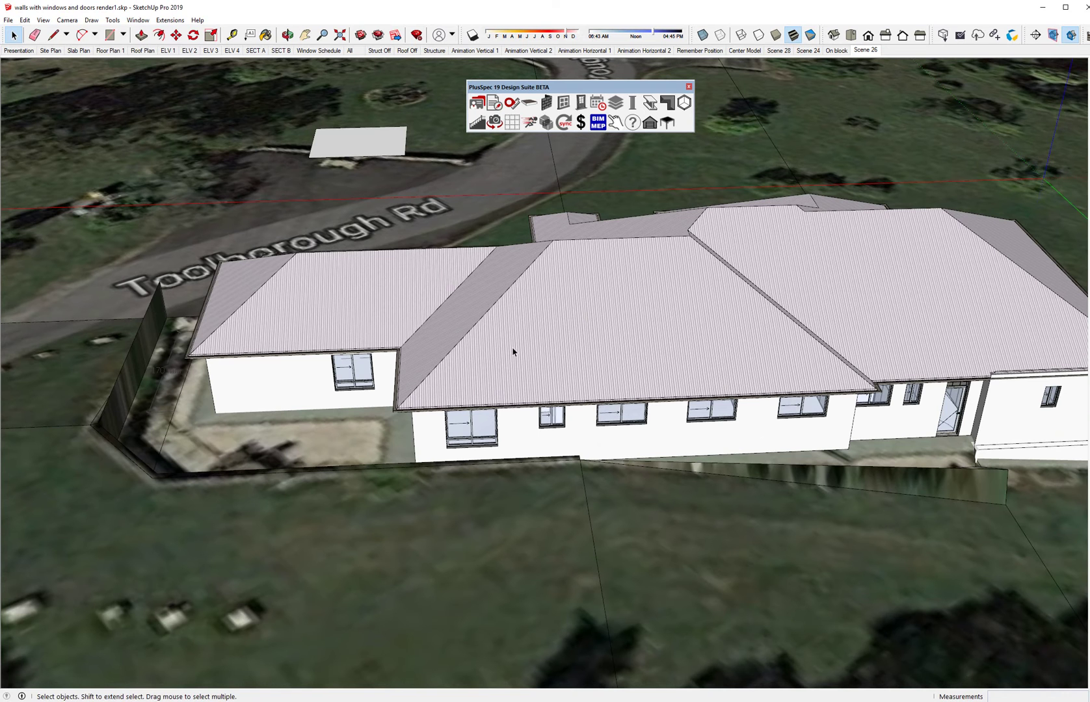
# Step: Draw a horizontal rectangle about 2856 by 3922 mm, starting on the rear roof slope and extending out past the eave
pyautogui.click(109, 34)
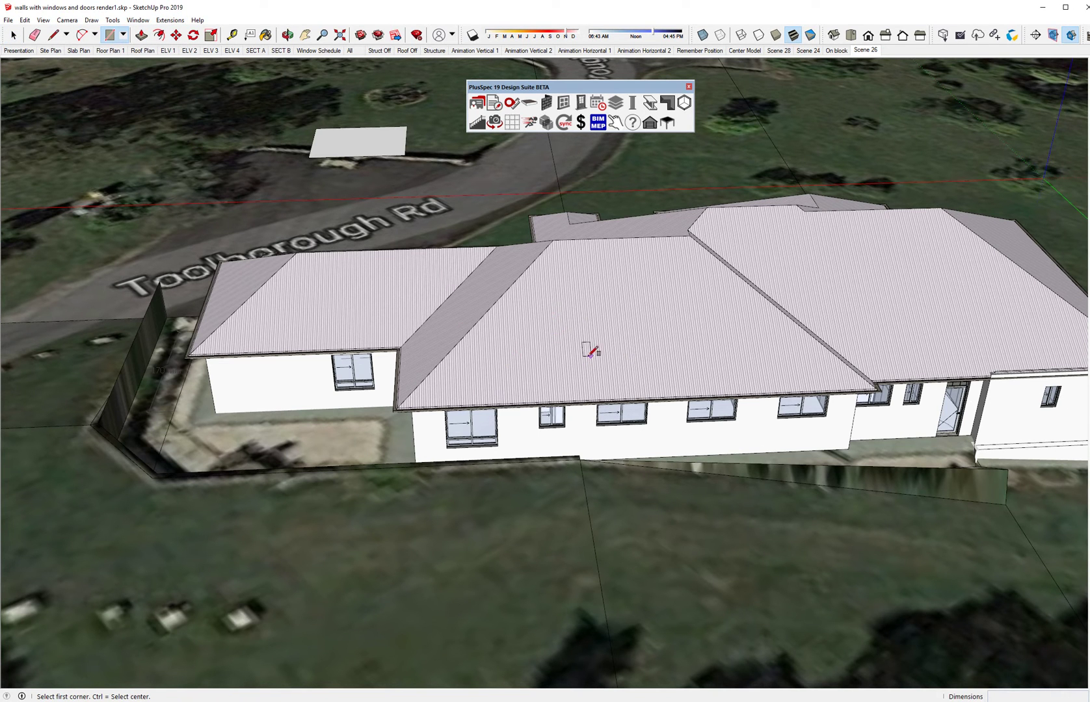
pyautogui.moveTo(590, 351); pyautogui.dragTo(479, 367, button='middle')
pyautogui.scroll(3, 543, 359)
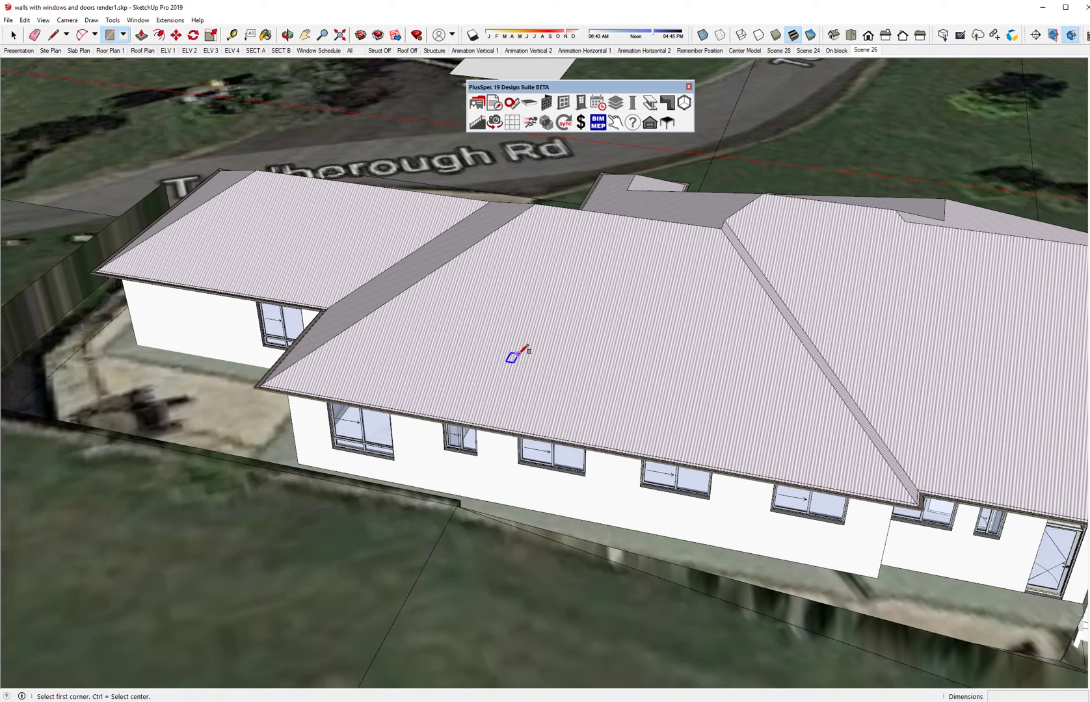
pyautogui.click(511, 354)
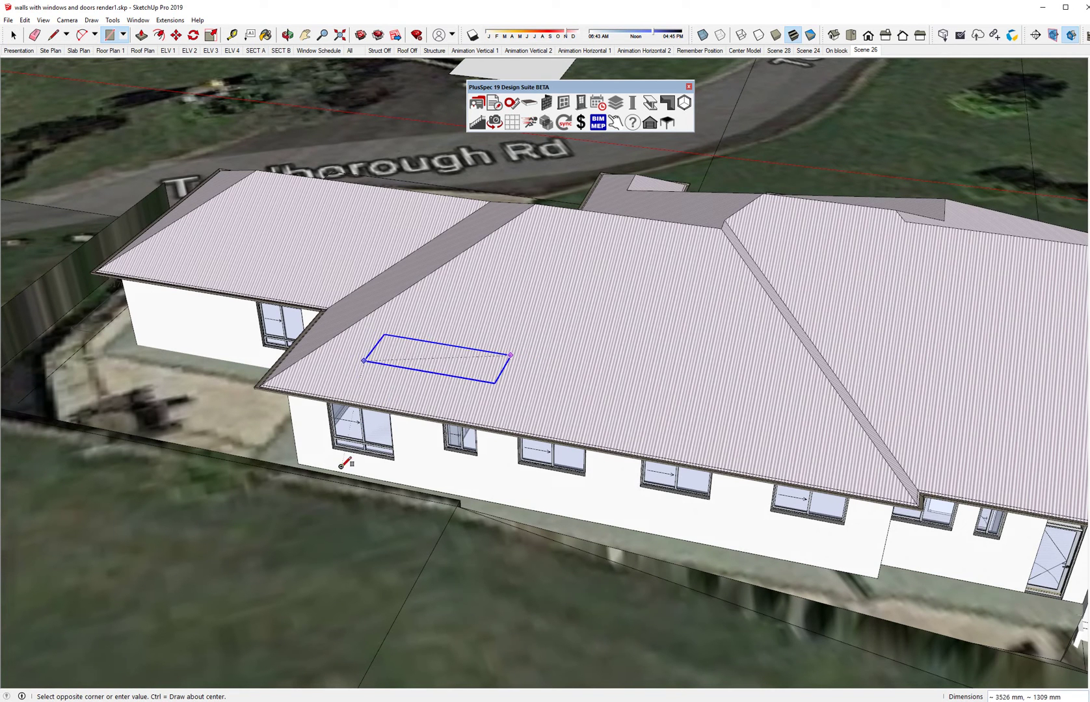
pyautogui.click(358, 488)
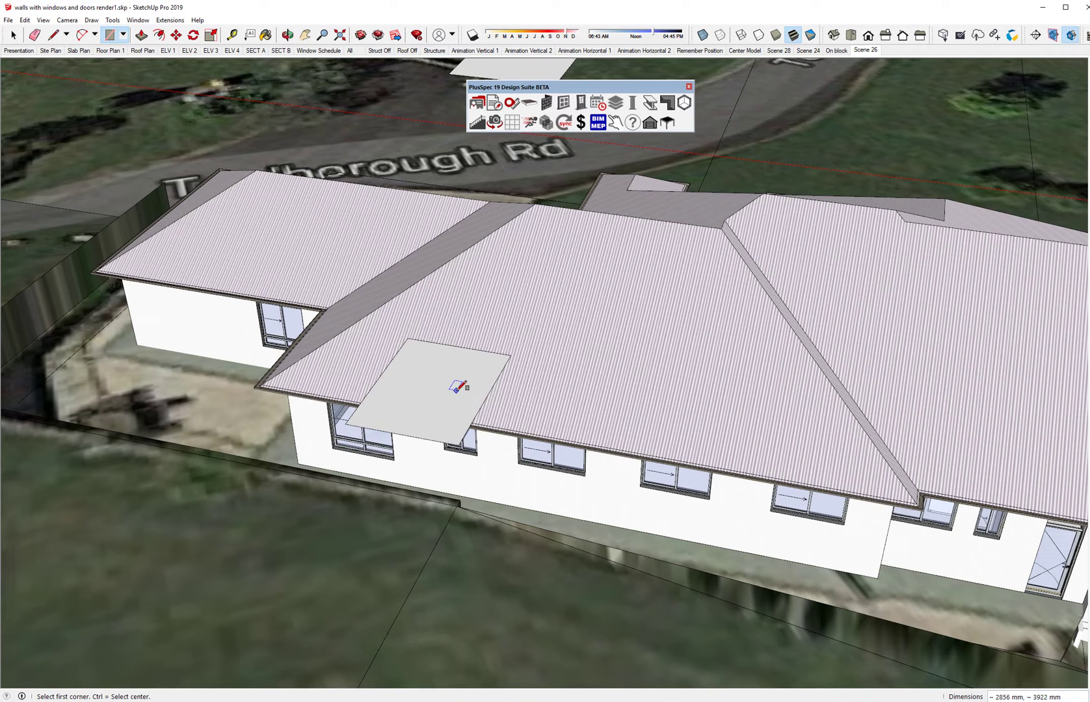
pyautogui.press('space')
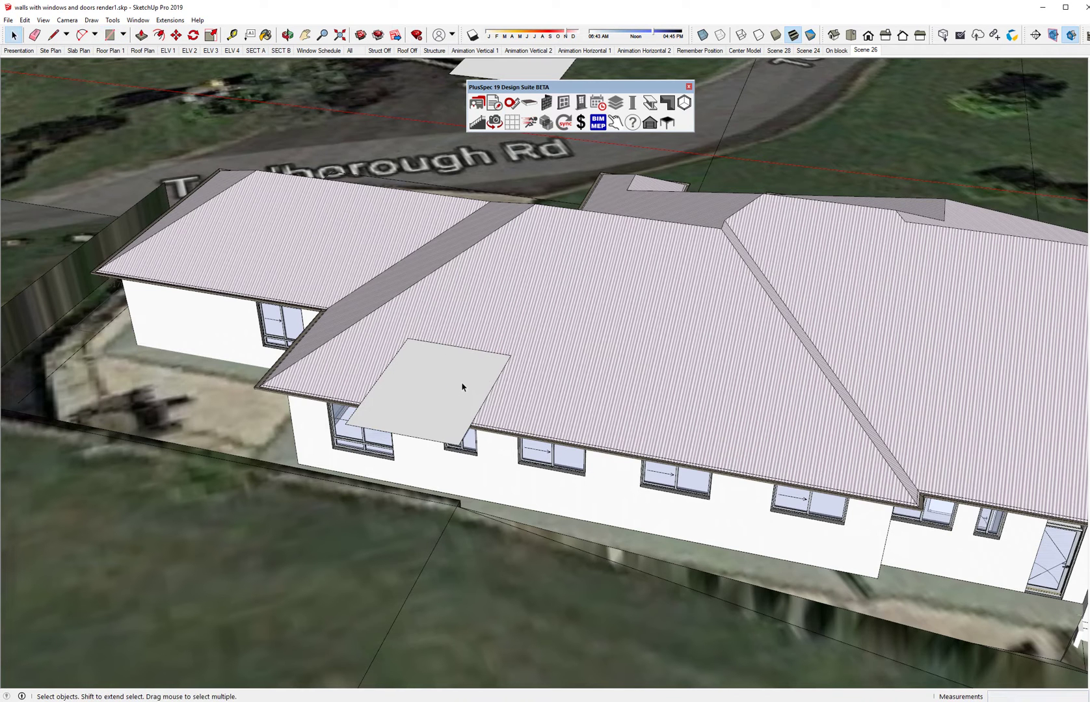
# Step: Create a hip roof from the new rectangle with 30-degree pitch, metal material, 180 mm plumb fascia and 600 mm boxed eaves
pyautogui.click(447, 389)
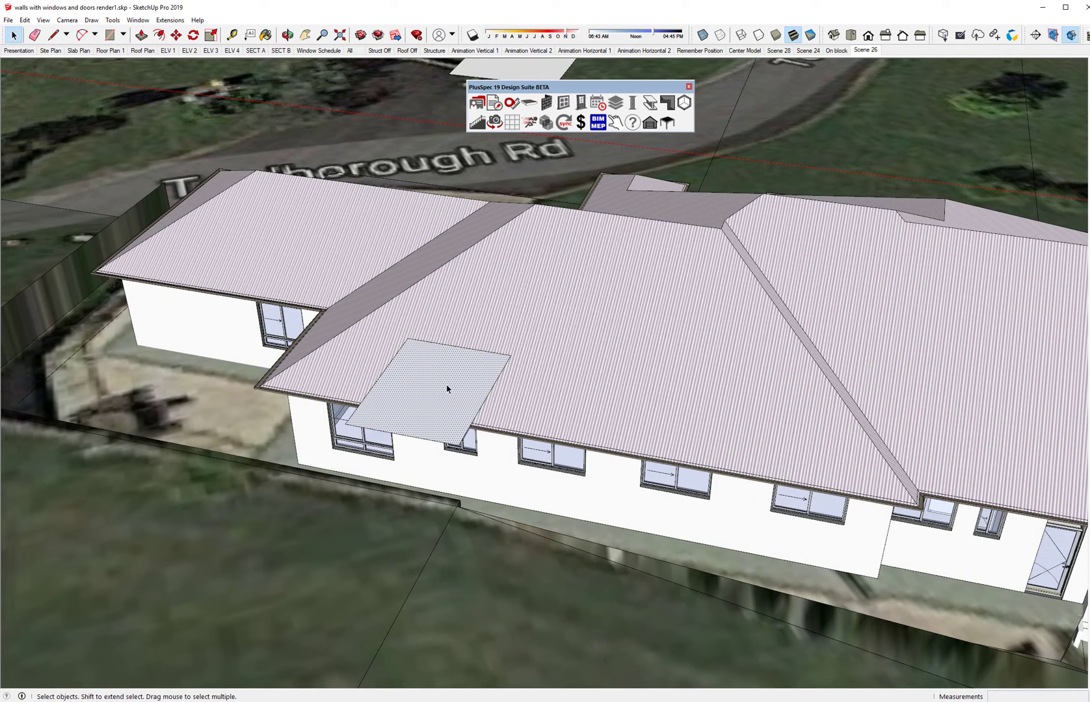
pyautogui.click(667, 102)
pyautogui.click(628, 163)
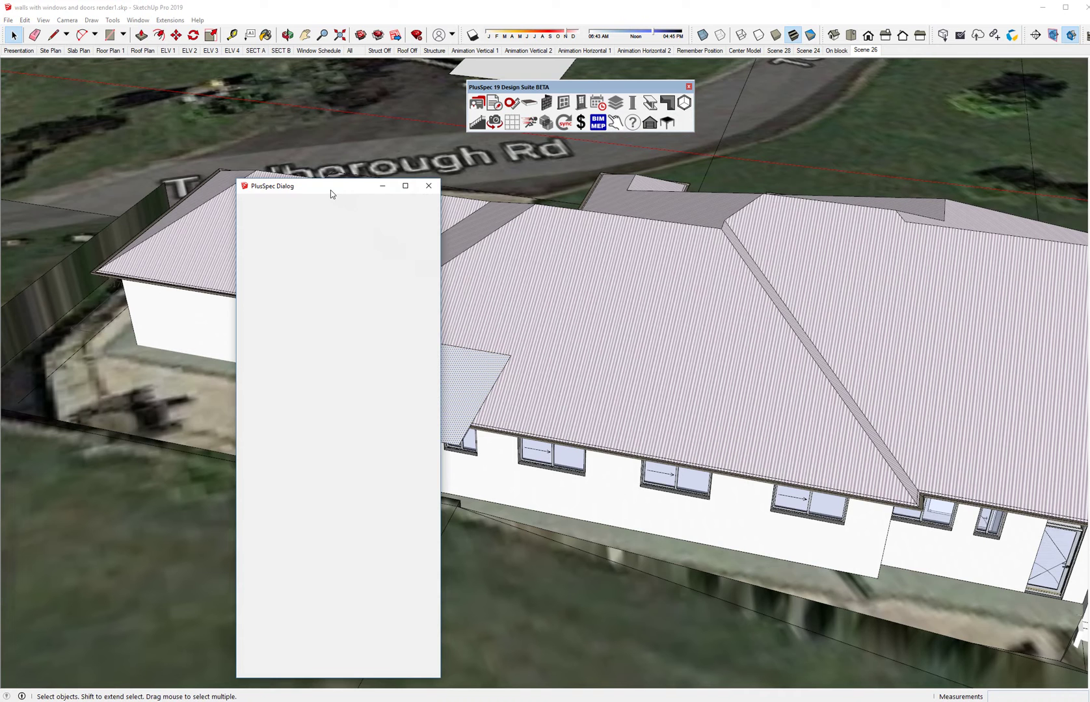
pyautogui.moveTo(331, 193); pyautogui.dragTo(174, 154)
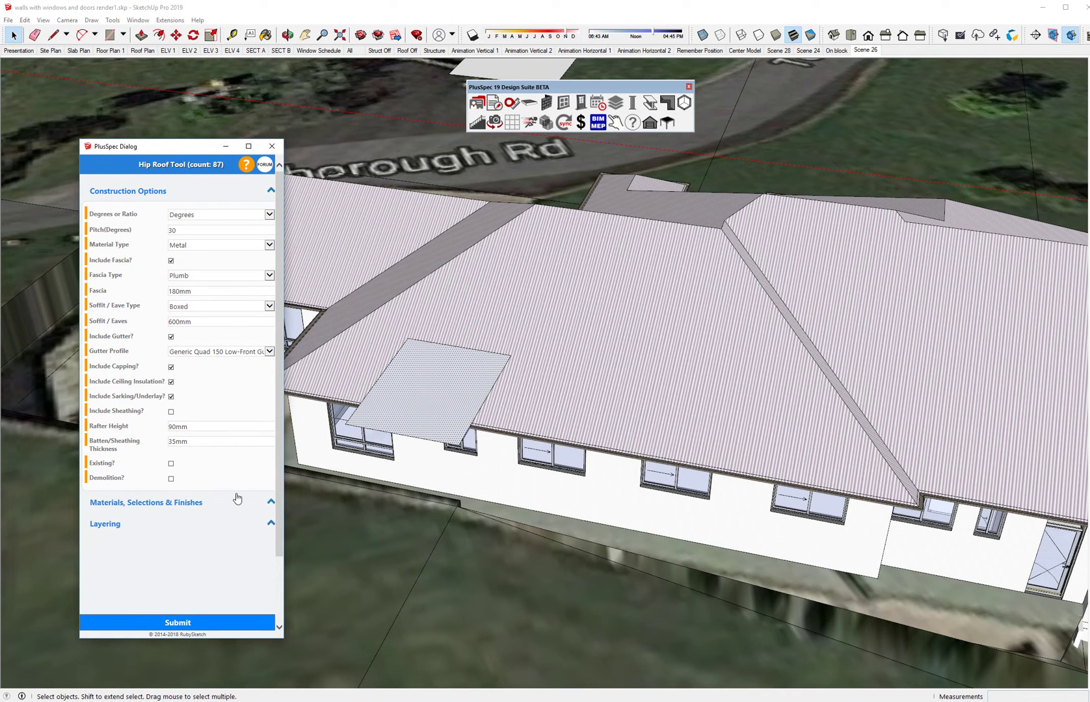
pyautogui.click(199, 622)
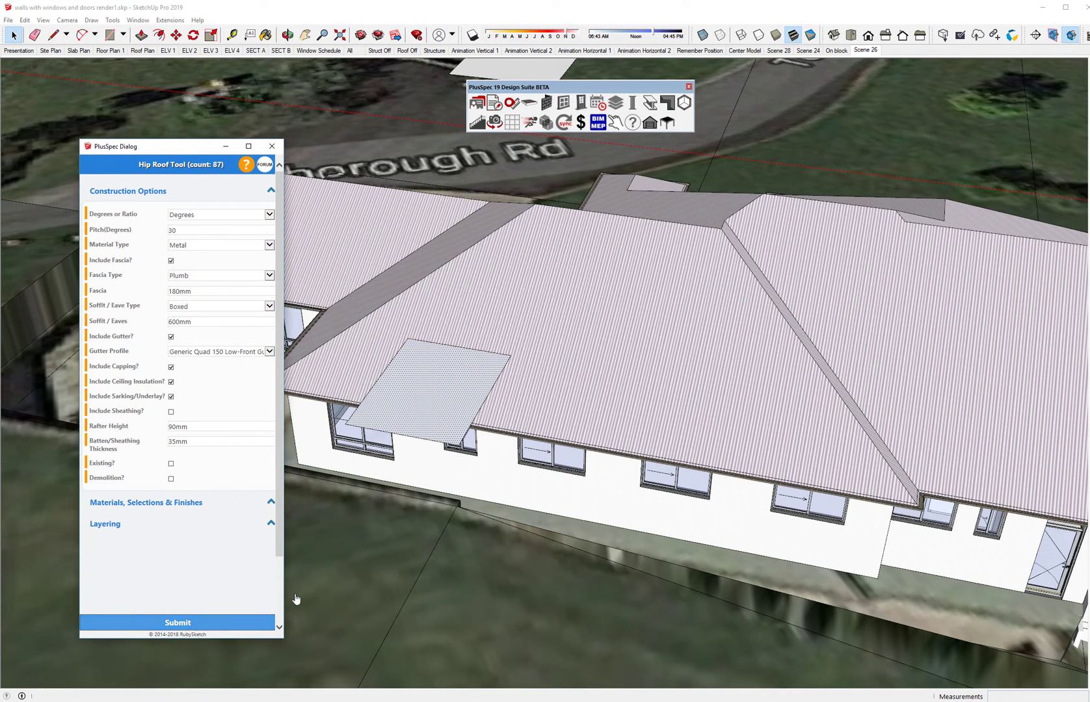
pyautogui.scroll(-3, 356, 544)
pyautogui.scroll(3, 458, 422)
pyautogui.scroll(2, 472, 410)
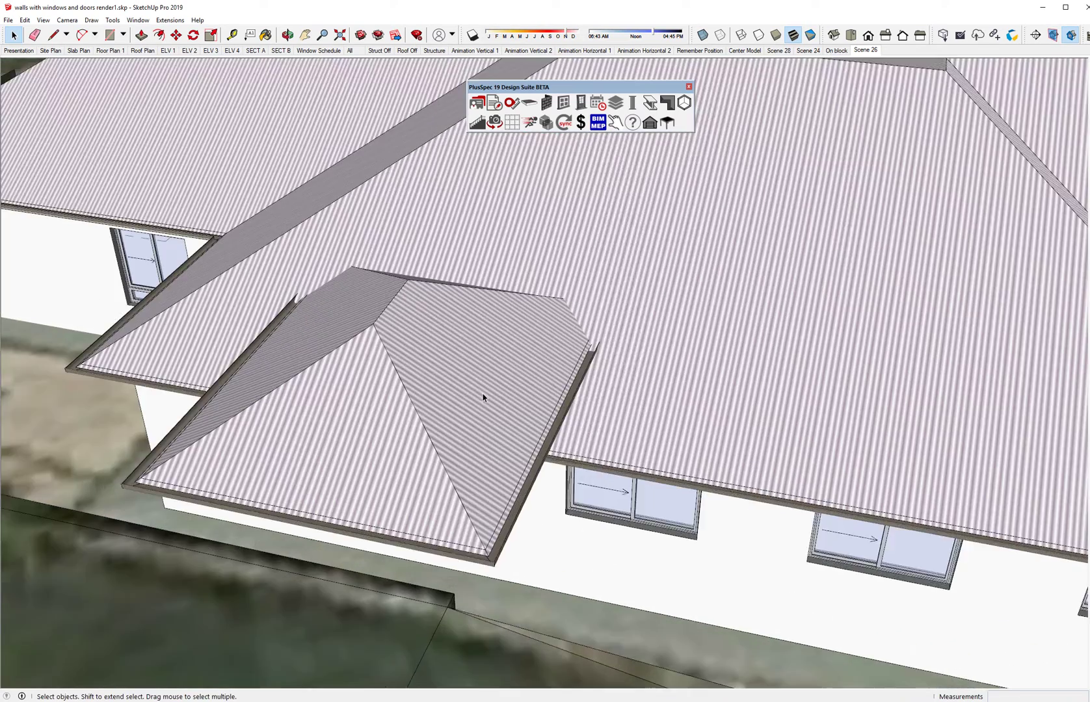
pyautogui.moveTo(484, 397); pyautogui.dragTo(371, 354, button='middle')
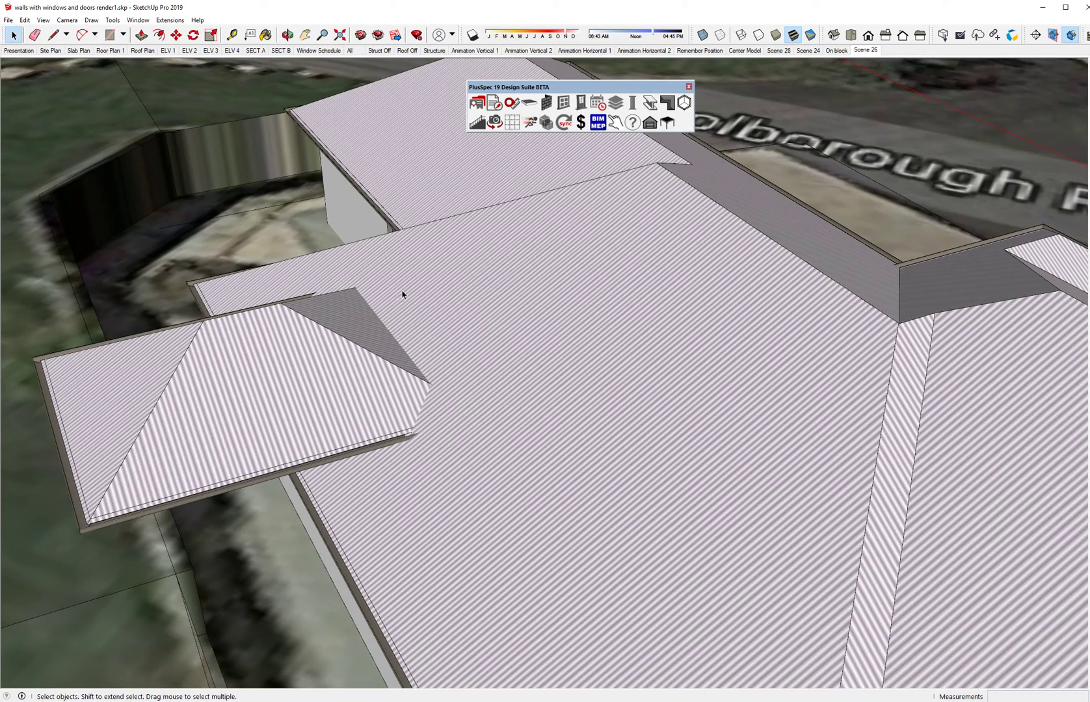
pyautogui.moveTo(461, 337); pyautogui.dragTo(330, 211, button='middle')
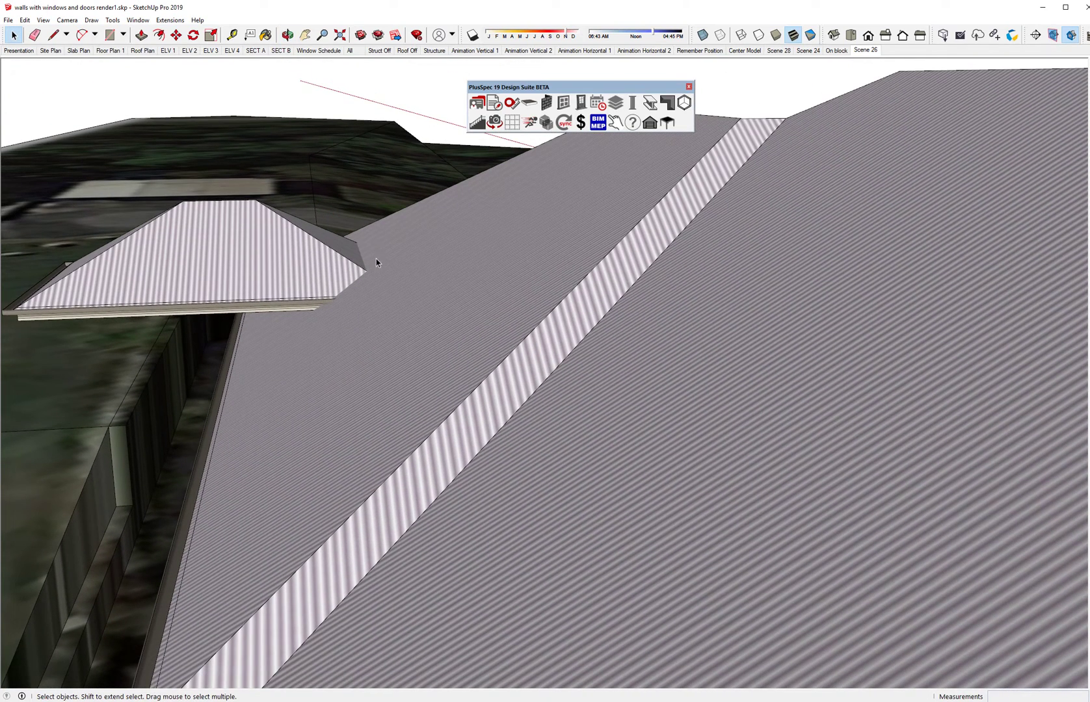
pyautogui.click(322, 243)
pyautogui.rightClick(321, 244)
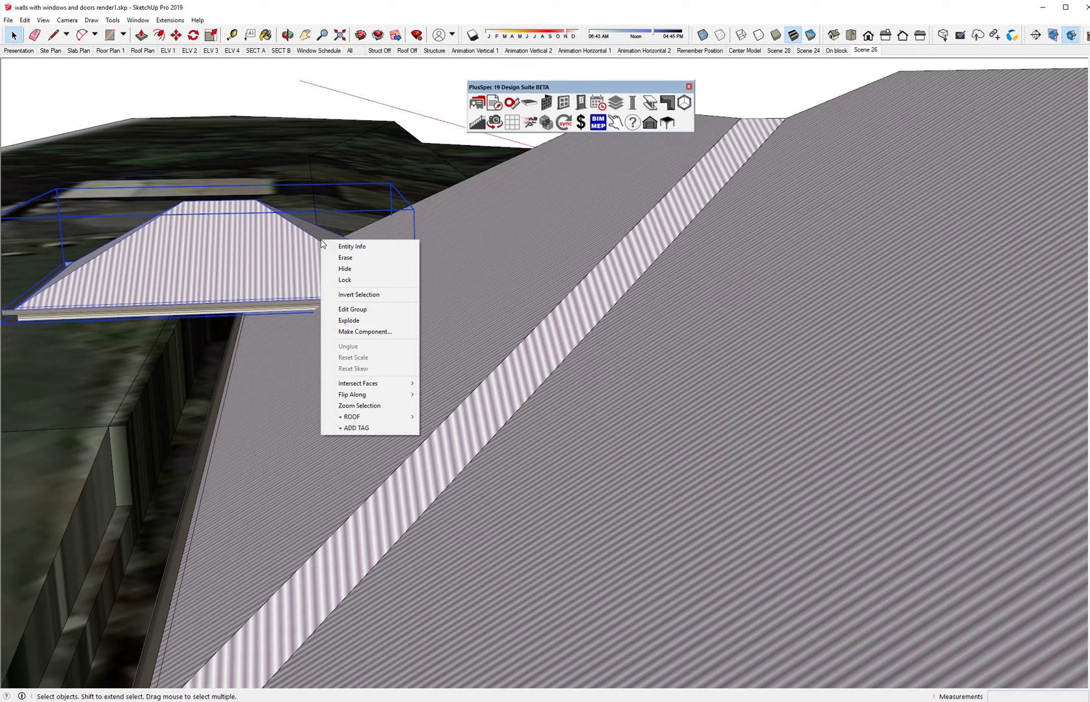
pyautogui.moveTo(375, 418)
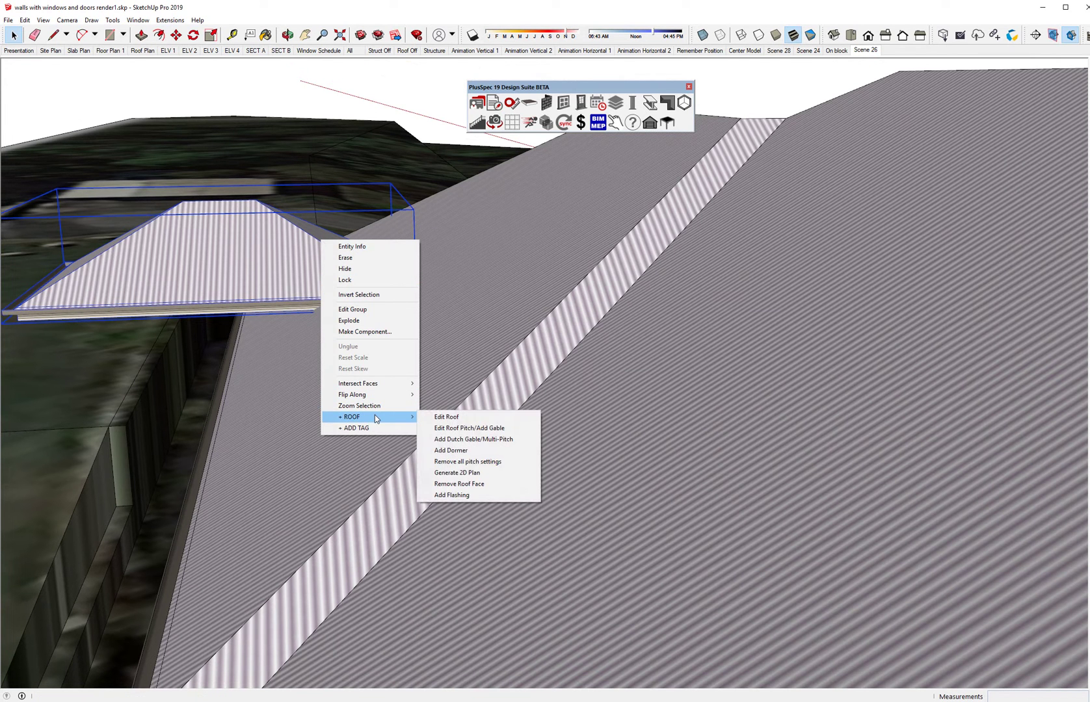
pyautogui.click(437, 417)
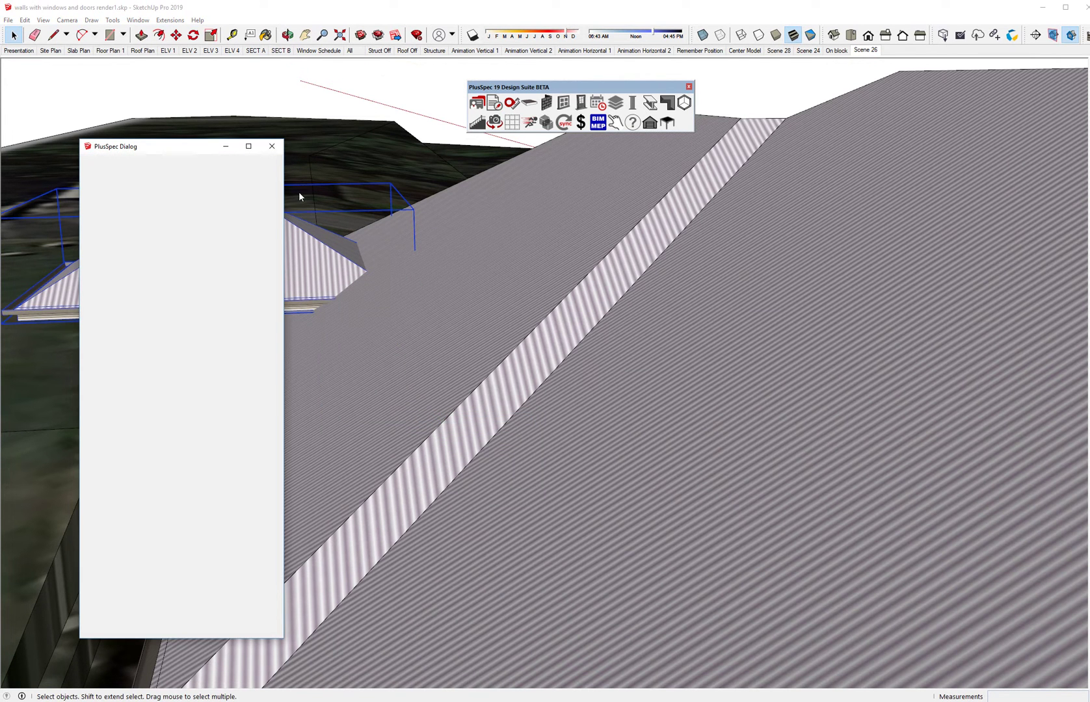
pyautogui.click(272, 147)
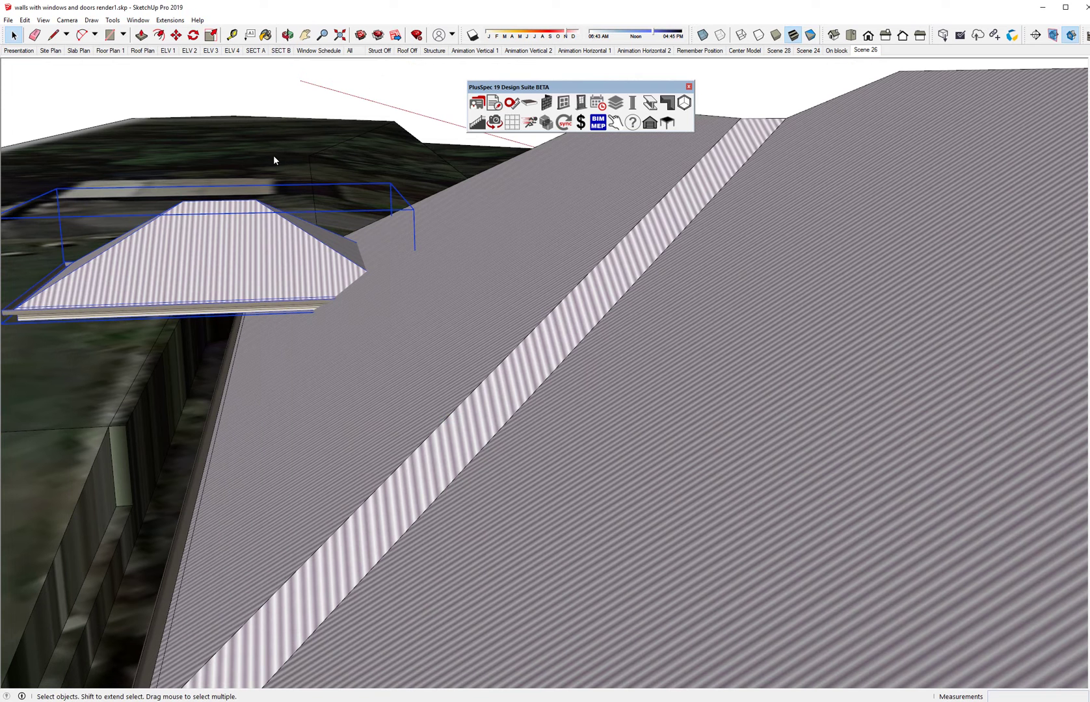
# Step: Try to set the pitch of the projecting roof's house-side end face to 90 degrees
pyautogui.rightClick(302, 231)
pyautogui.moveTo(353, 411)
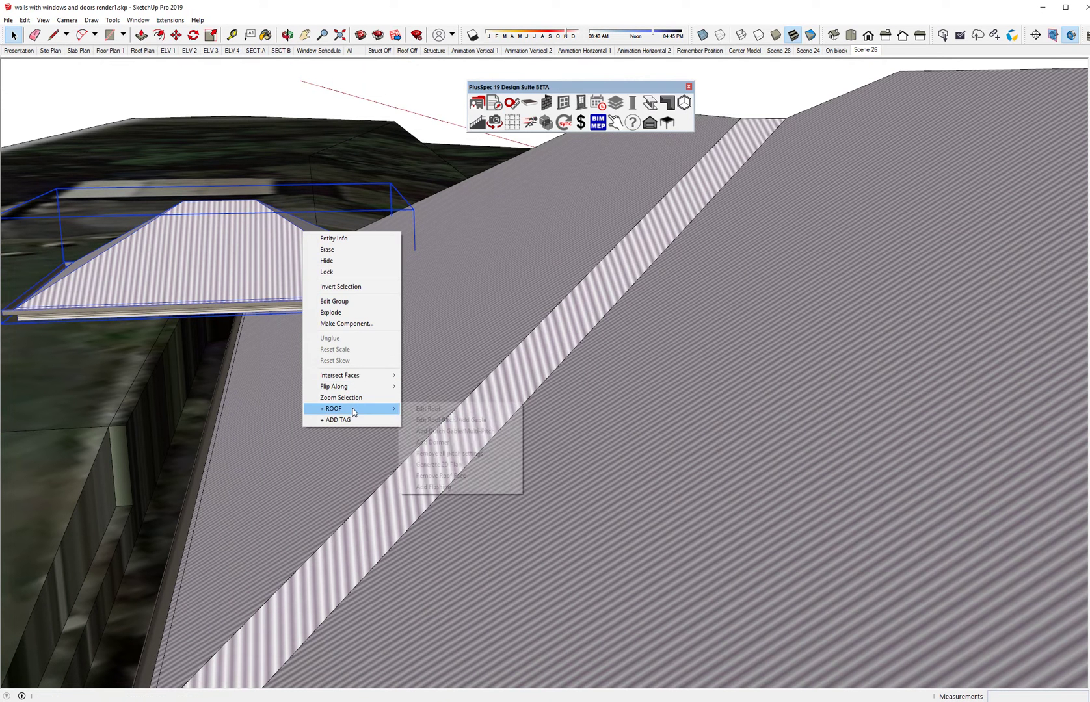
pyautogui.click(422, 420)
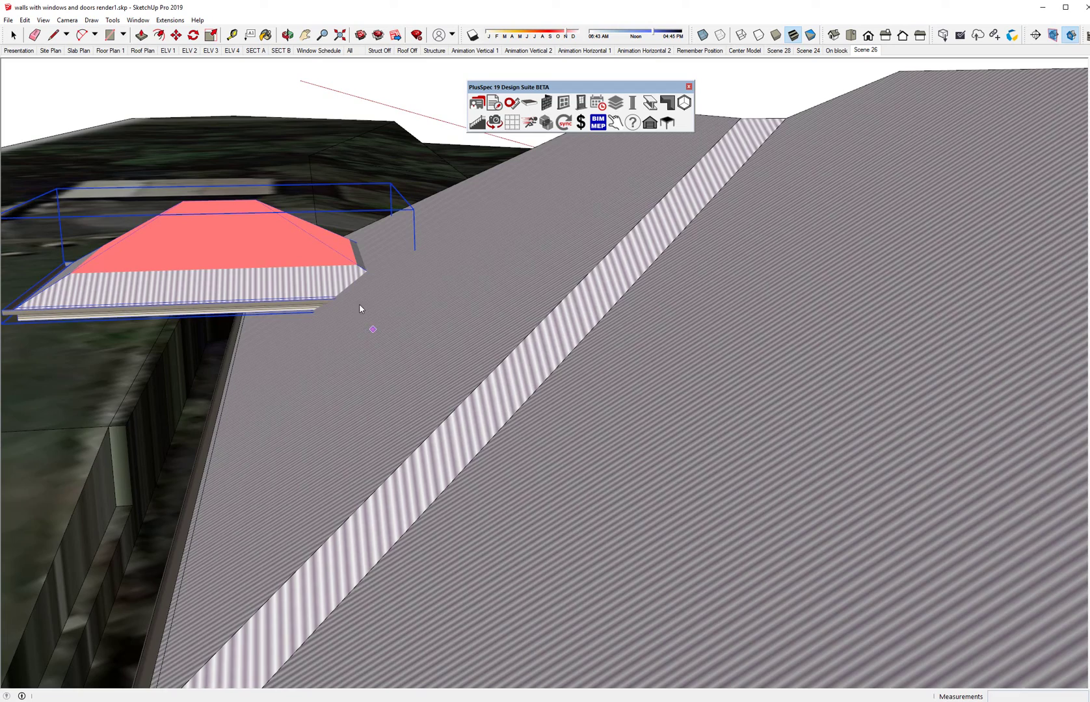
pyautogui.moveTo(329, 242); pyautogui.dragTo(591, 357, button='middle')
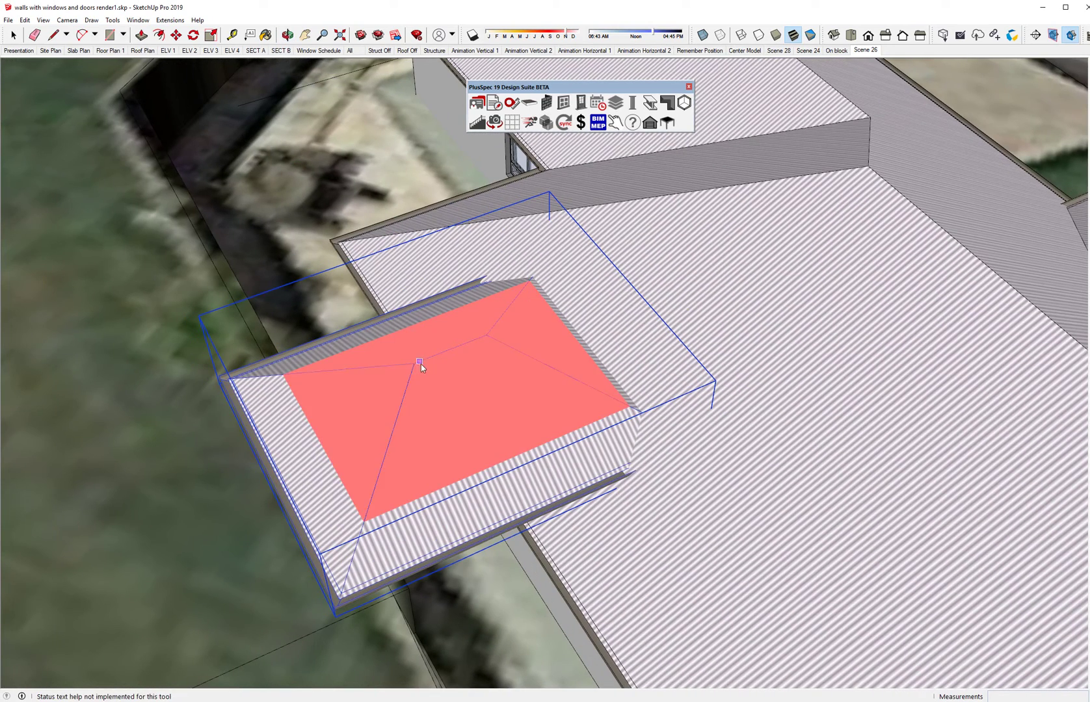
pyautogui.click(537, 348)
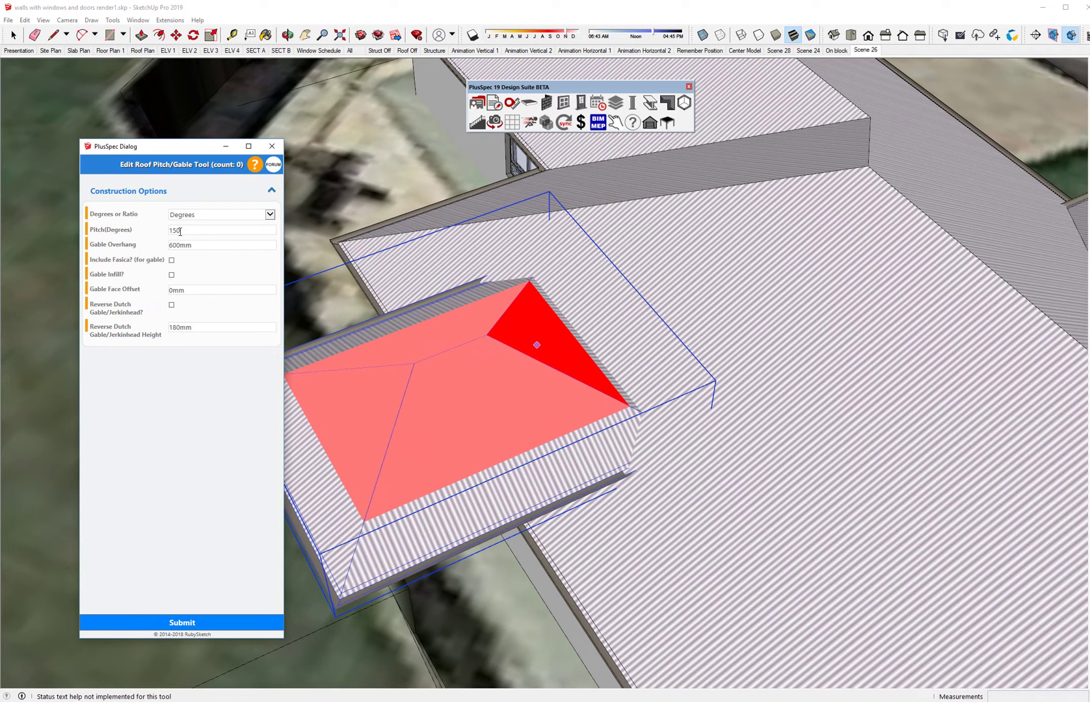
pyautogui.moveTo(182, 231); pyautogui.dragTo(169, 230)
pyautogui.write('90')
pyautogui.click(195, 623)
pyautogui.moveTo(609, 366); pyautogui.dragTo(316, 279, button='middle')
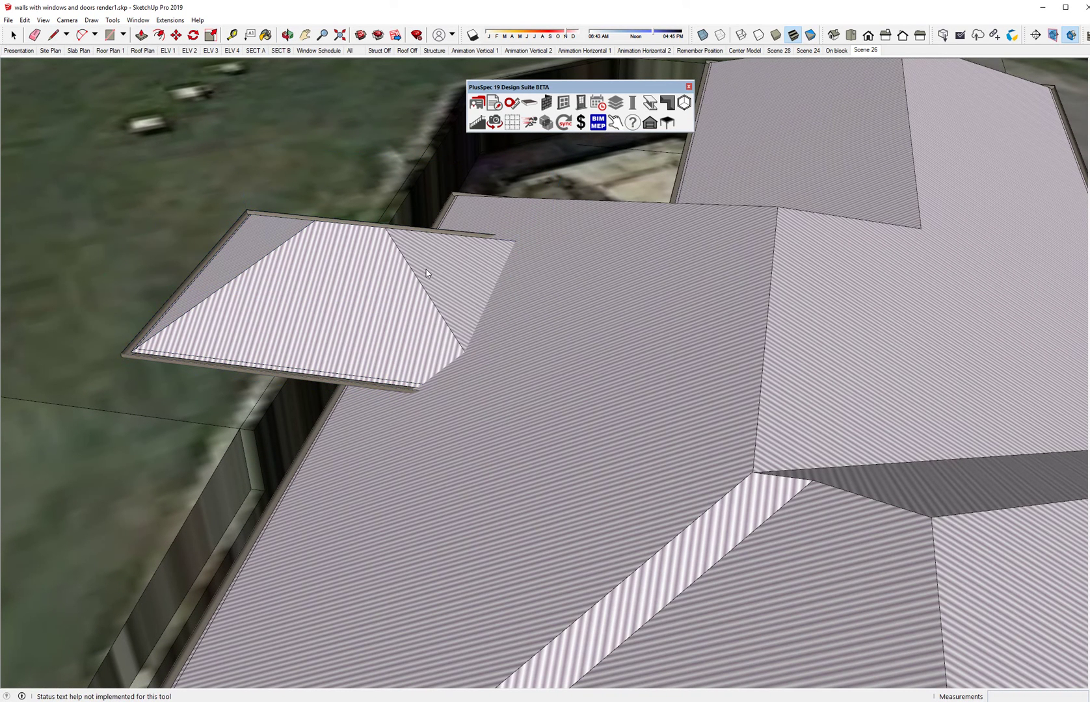
# Step: Edit the pitch of the projecting roof's house-side end face so its ridge extends into the main roof slope
pyautogui.rightClick(426, 270)
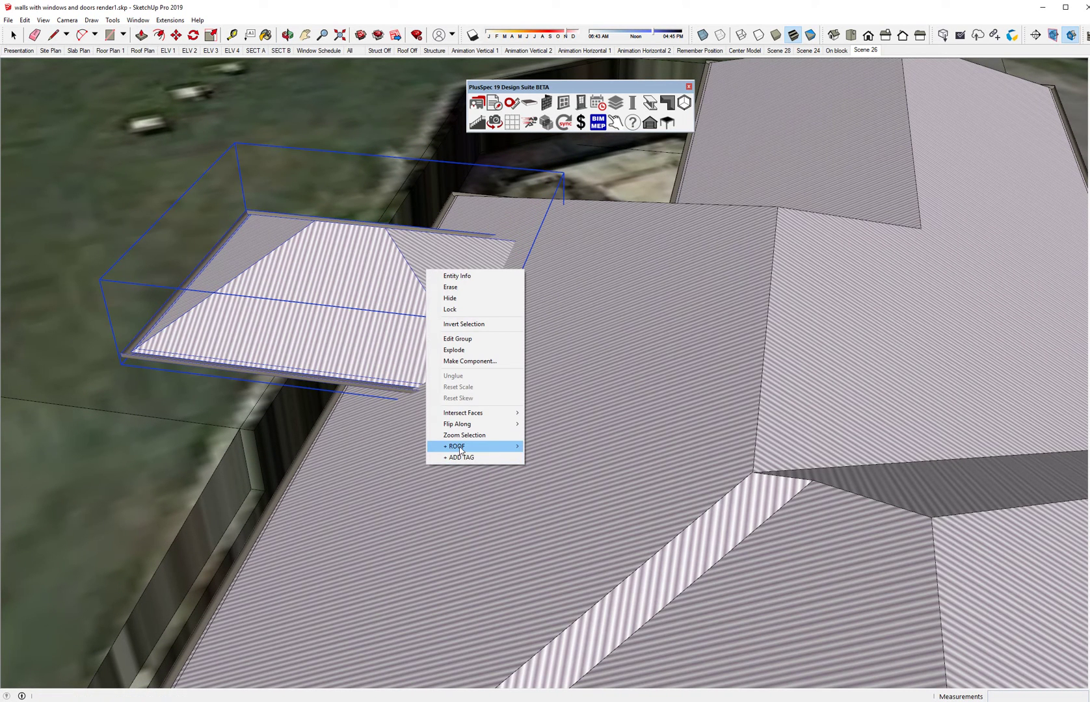
pyautogui.moveTo(460, 449)
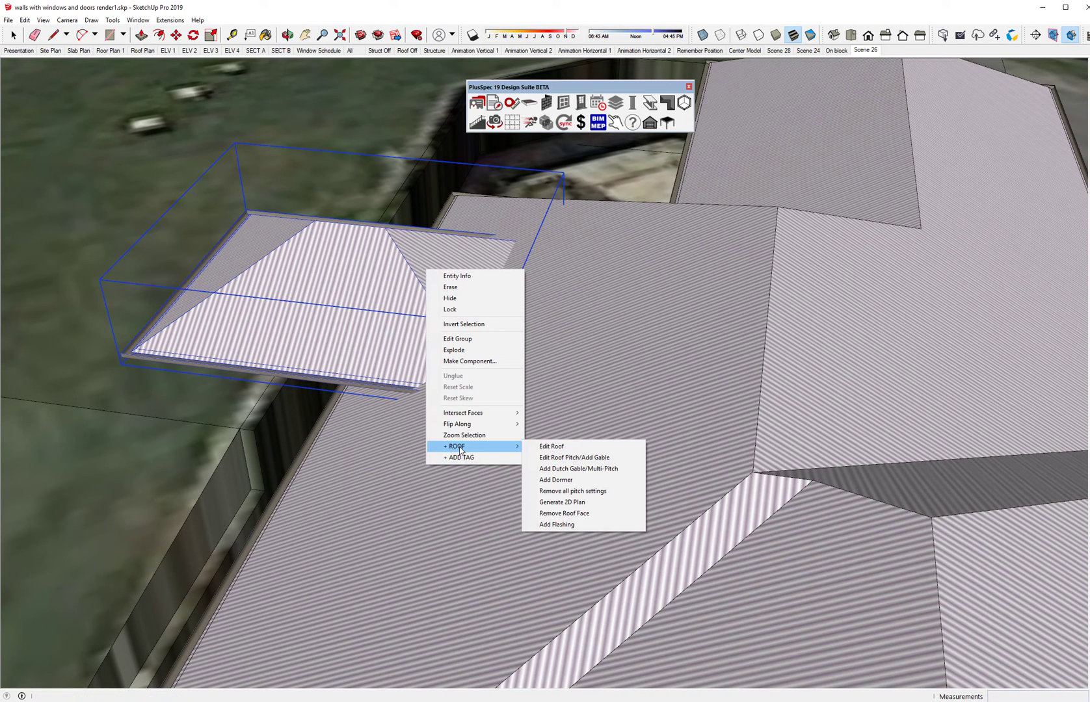
pyautogui.click(556, 459)
pyautogui.click(446, 288)
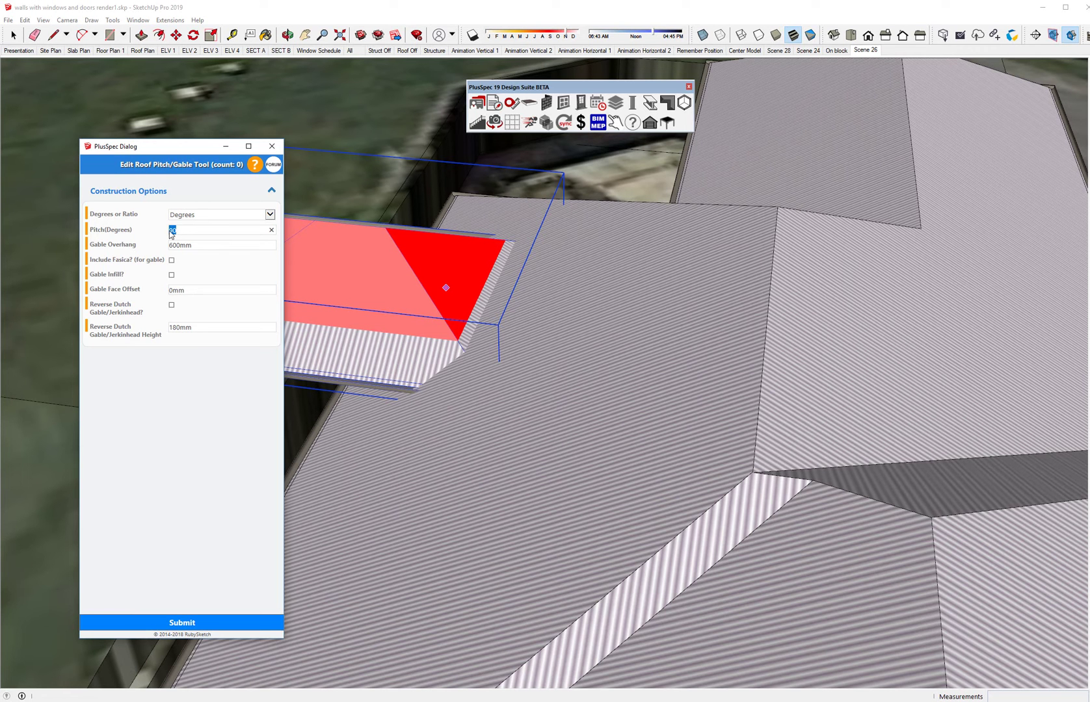
pyautogui.press('BackSpace')
pyautogui.click(205, 625)
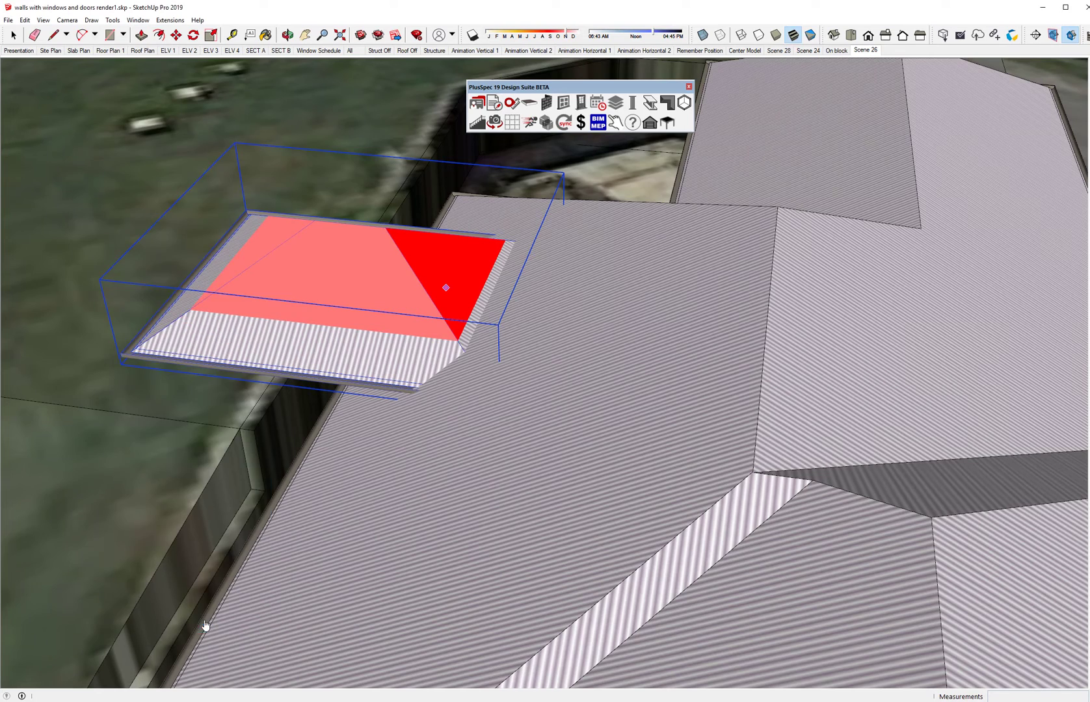
pyautogui.moveTo(200, 622); pyautogui.dragTo(889, 622, button='middle')
pyautogui.moveTo(343, 377); pyautogui.dragTo(440, 396, button='middle')
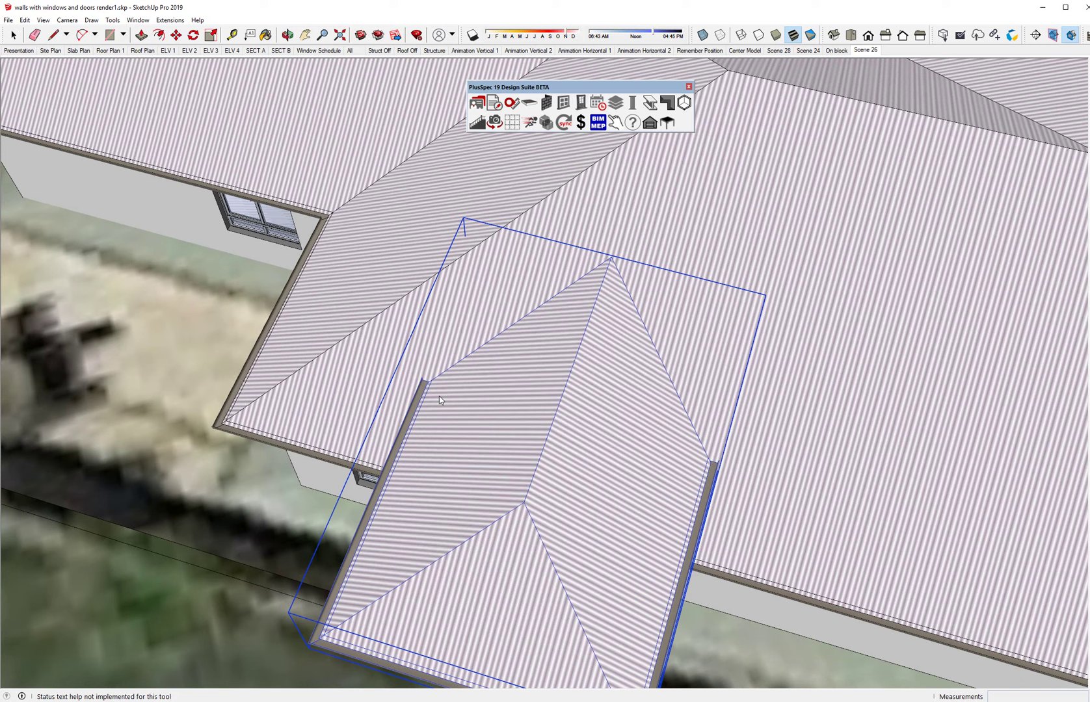
# Step: Move the projecting roof about 1510 mm so the inner end of its ridge meets the main roof's hip line
pyautogui.press('space')
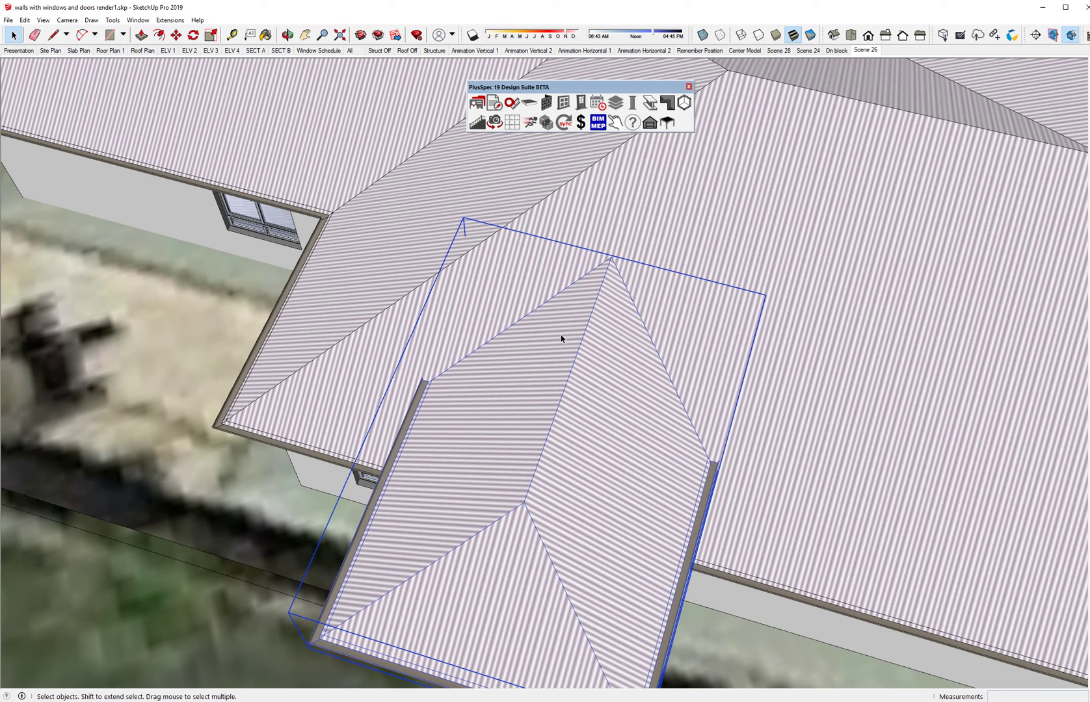
pyautogui.press('m')
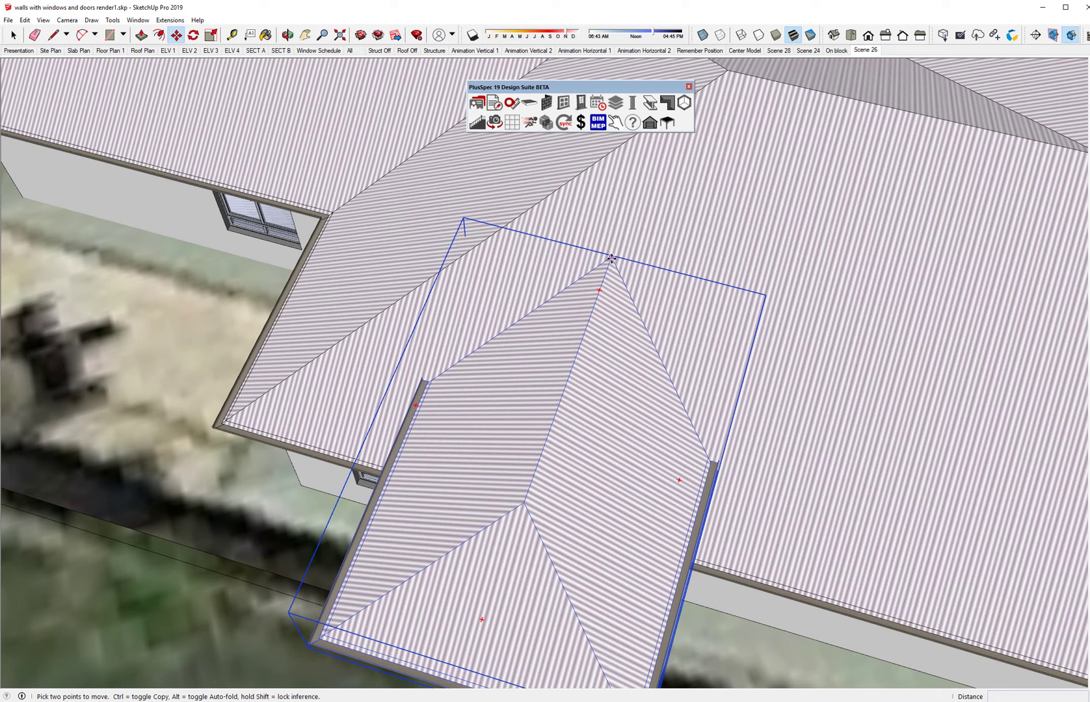
pyautogui.click(610, 259)
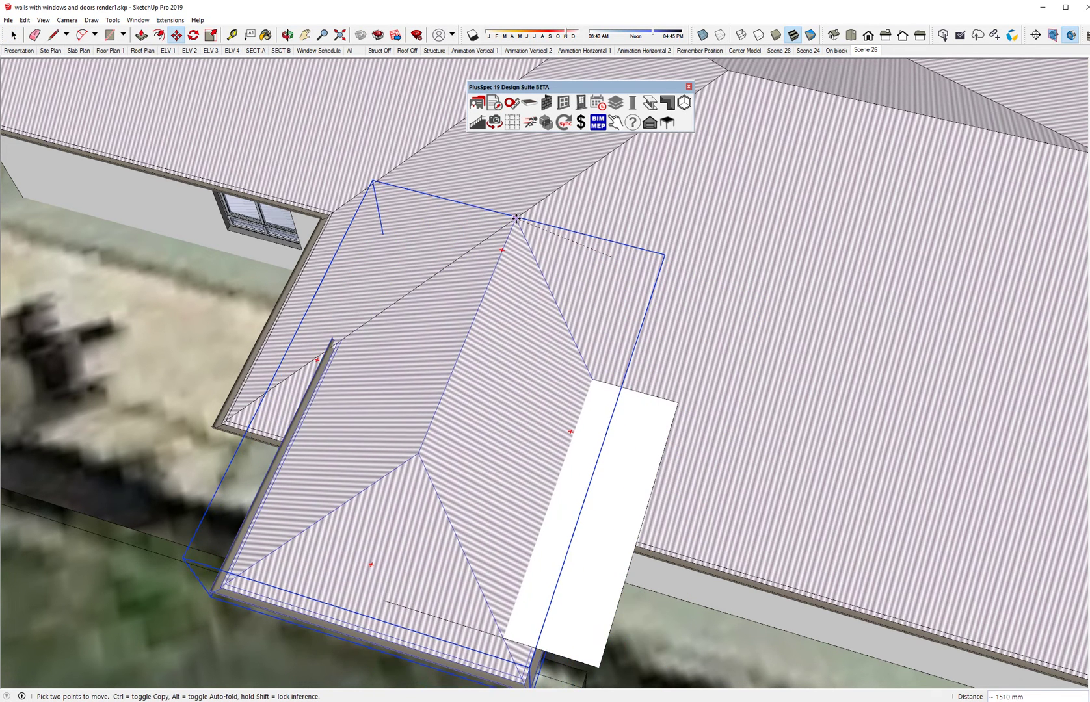
pyautogui.click(515, 220)
pyautogui.moveTo(395, 383); pyautogui.dragTo(645, 444, button='middle')
pyautogui.scroll(-2, 644, 445)
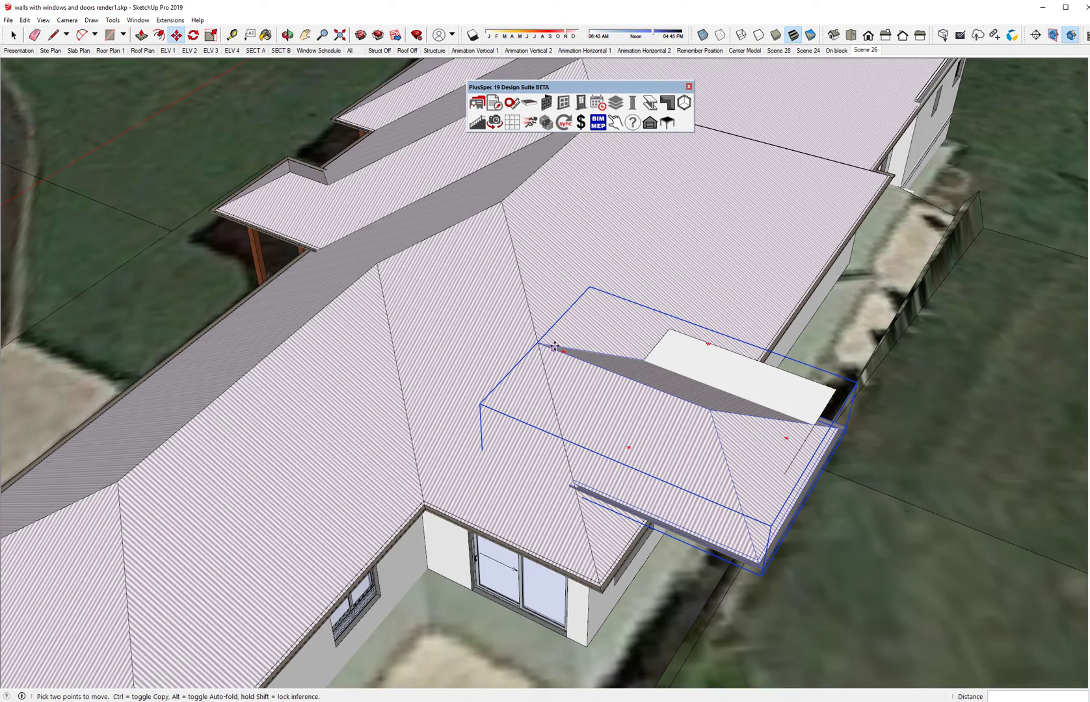
# Step: Delete the leftover rectangular face beside the projecting roof
pyautogui.press('space')
pyautogui.click(712, 371)
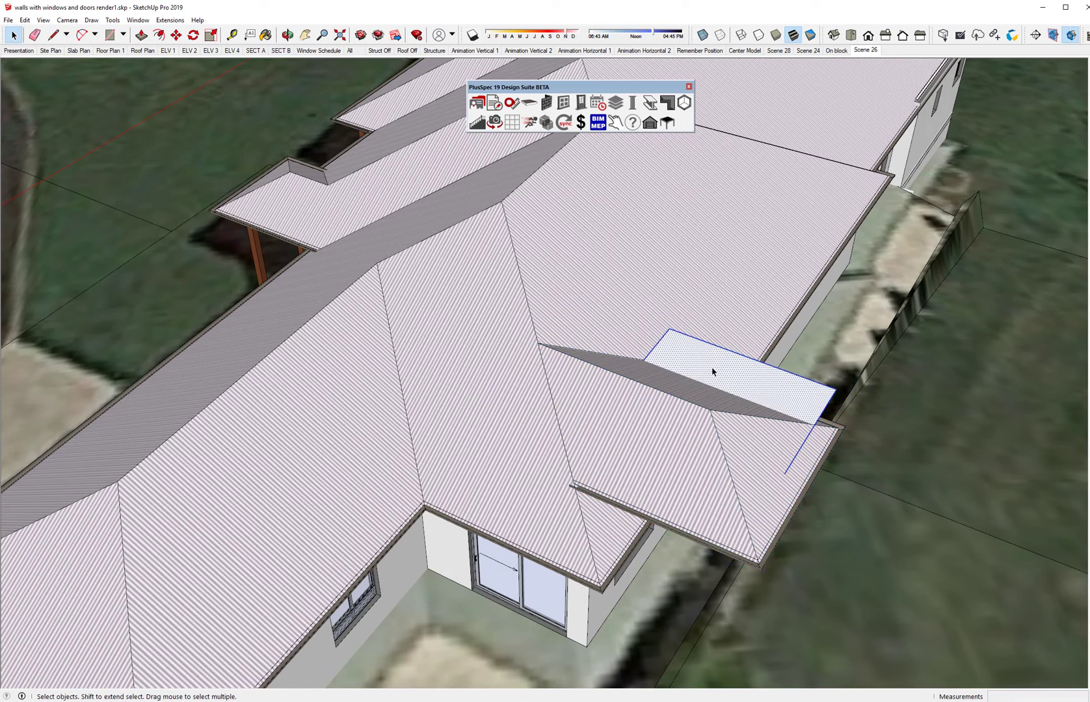
pyautogui.press('Delete')
pyautogui.moveTo(587, 385); pyautogui.dragTo(601, 348, button='middle')
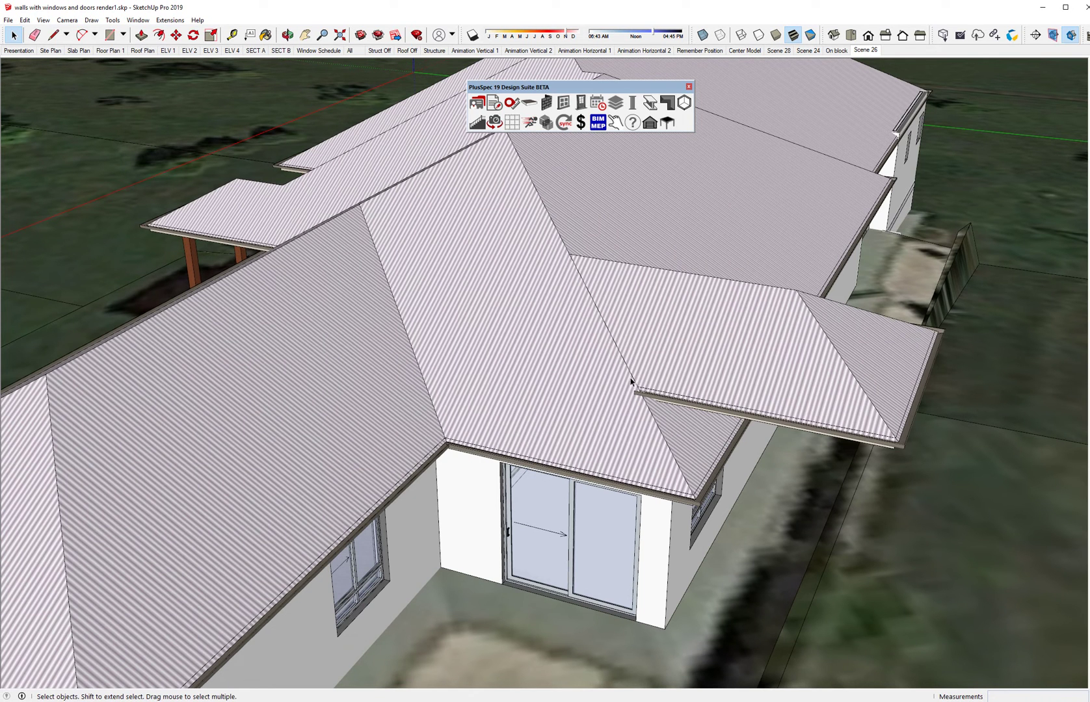
# Step: Hide the main roof's hip edge that runs past the projecting roof down to the eave corner
pyautogui.click(572, 231)
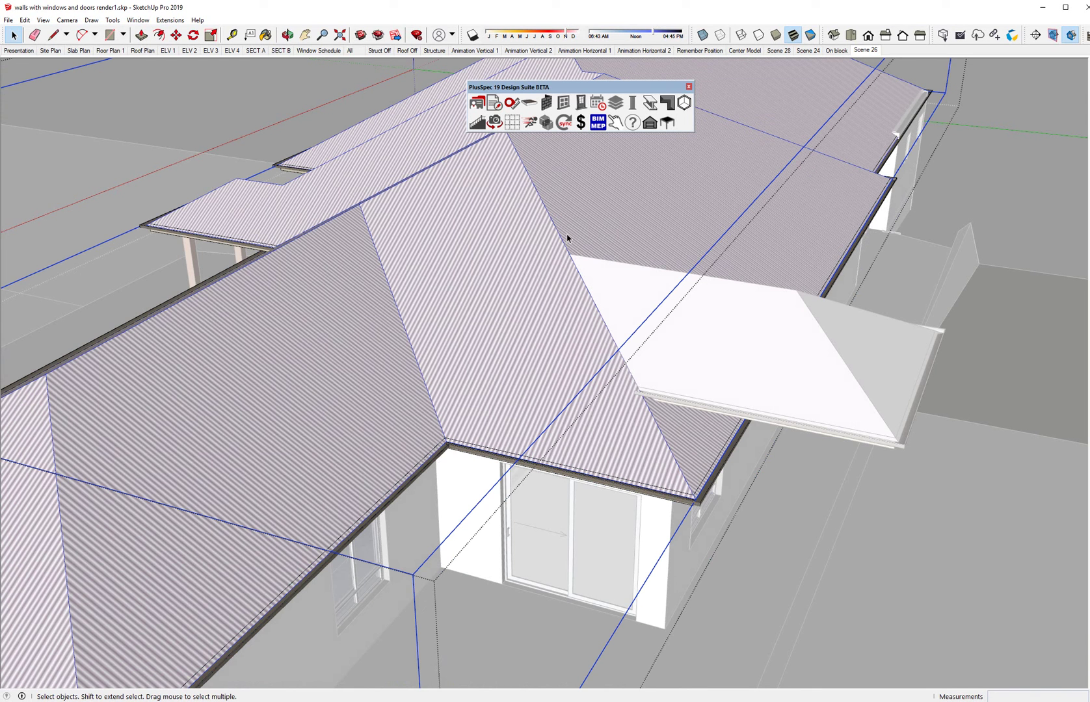
pyautogui.doubleClick(567, 238)
pyautogui.tripleClick(567, 238)
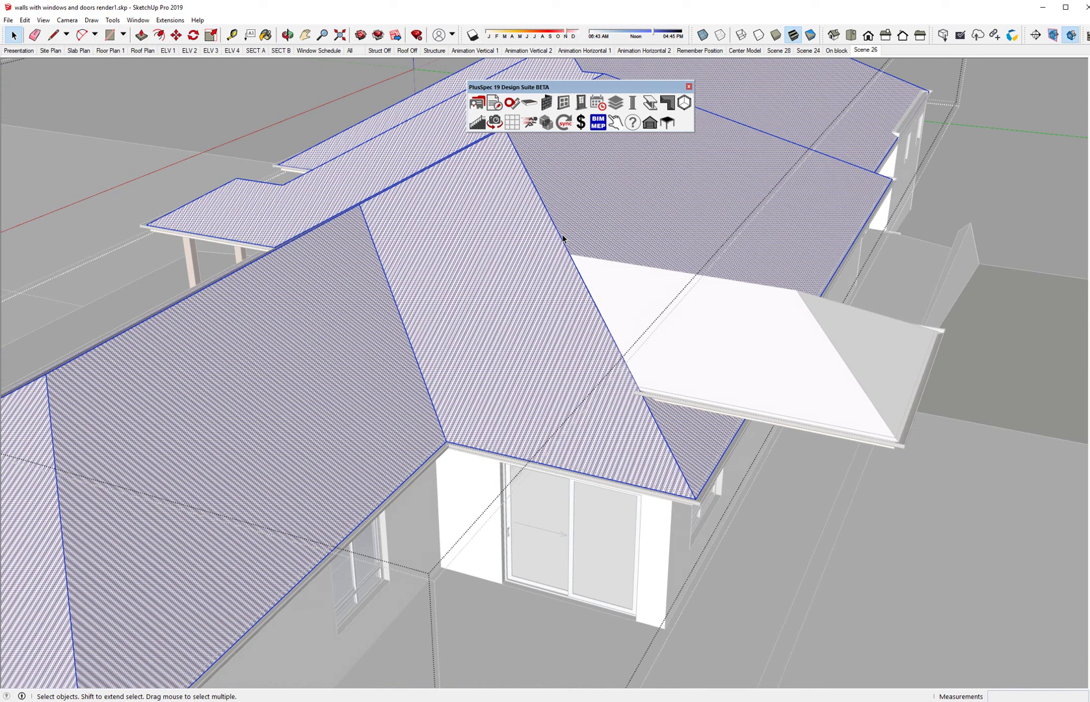
pyautogui.click(561, 240)
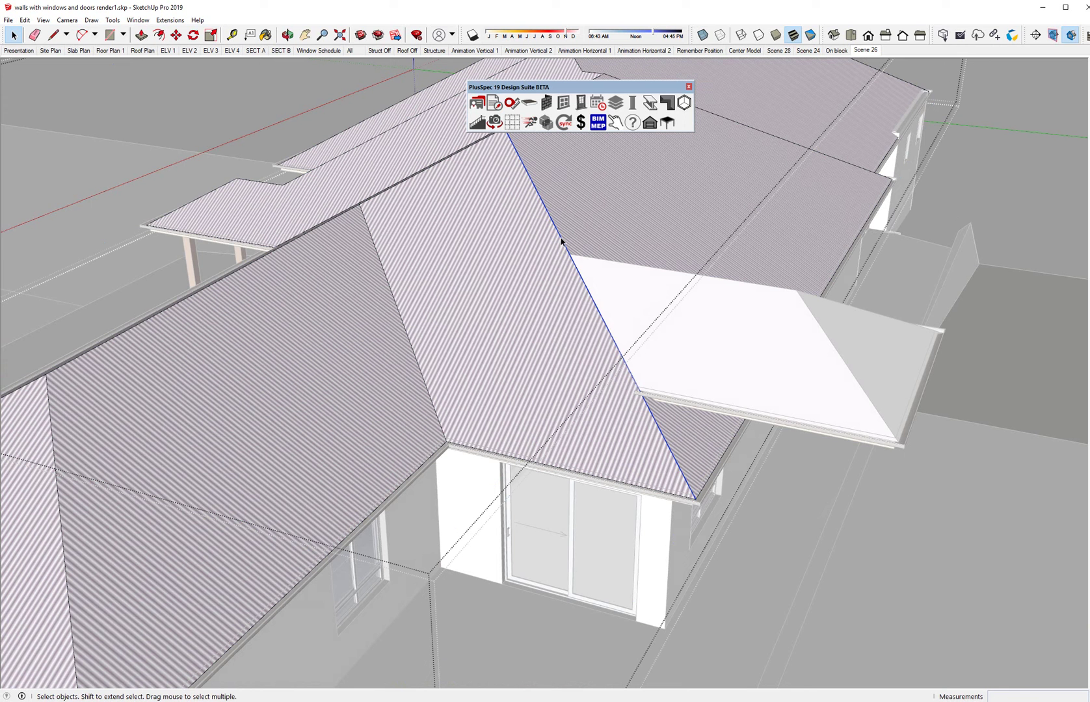
pyautogui.rightClick(561, 240)
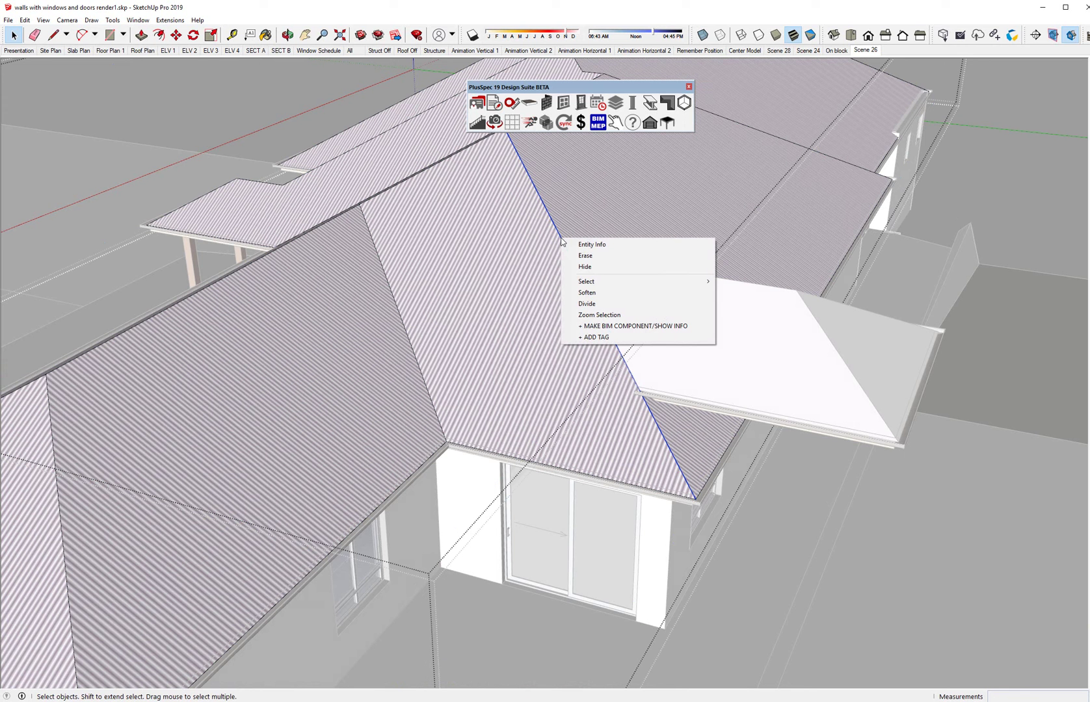
pyautogui.click(587, 267)
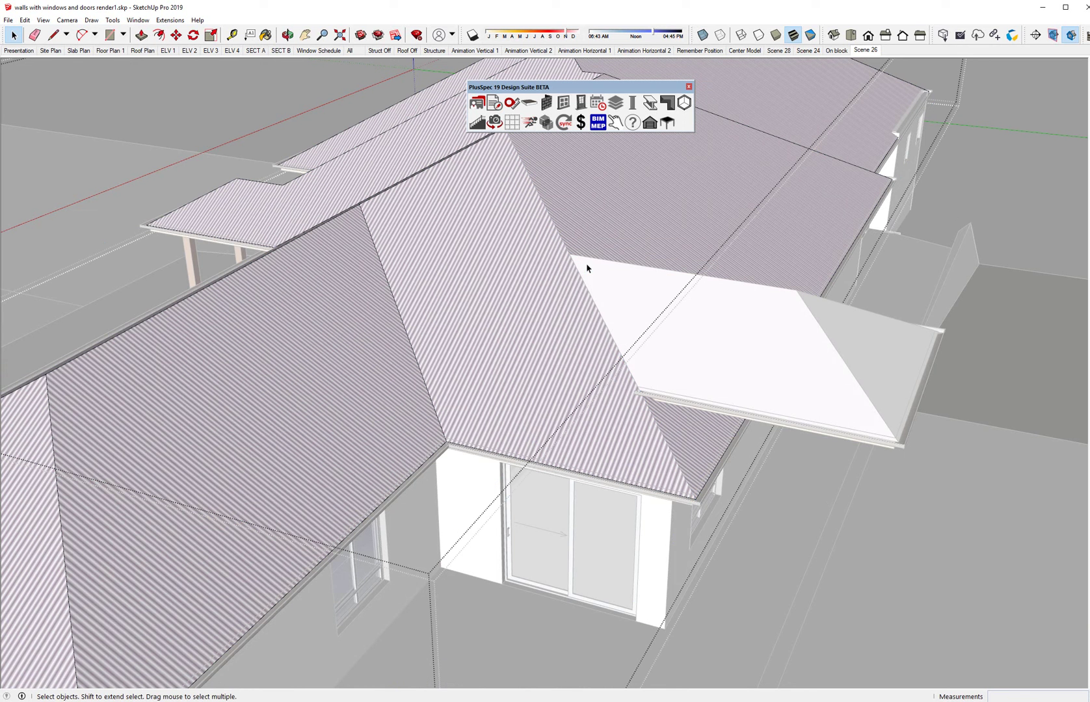
# Step: Draw a line inside the main roof group along the hip, from the eave corner to the projecting roof's fascia end
pyautogui.press('o')
pyautogui.keyDown('shift'); pyautogui.moveTo(554, 263); pyautogui.dragTo(550, 393); pyautogui.keyUp('shift')
pyautogui.press('space')
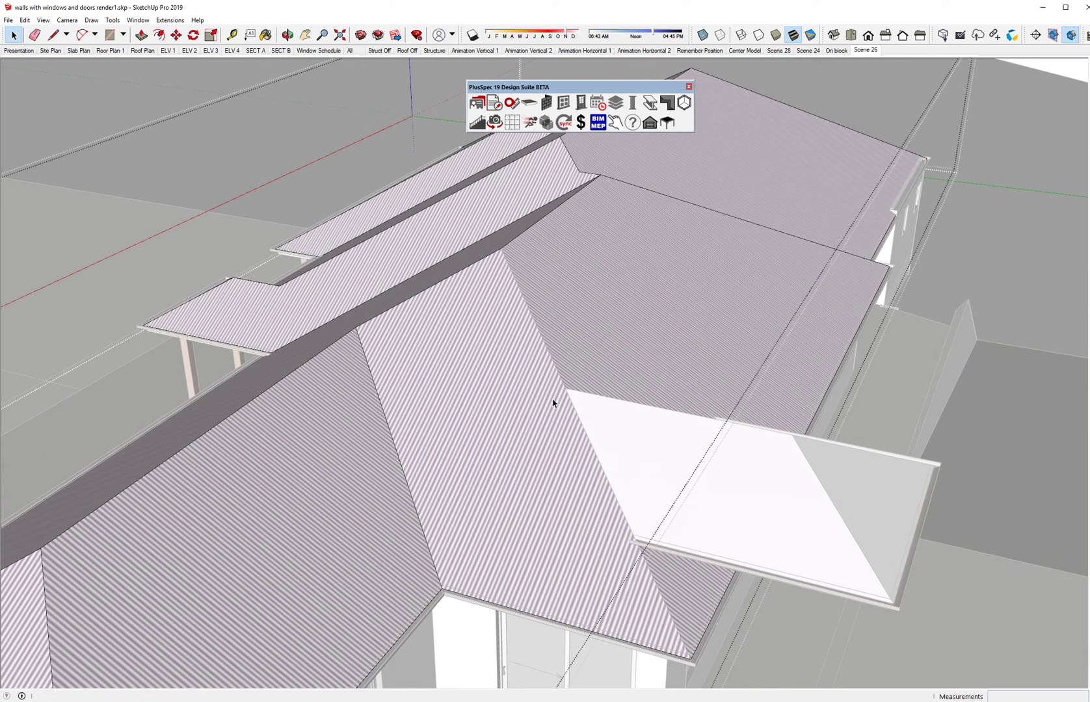
pyautogui.press('l')
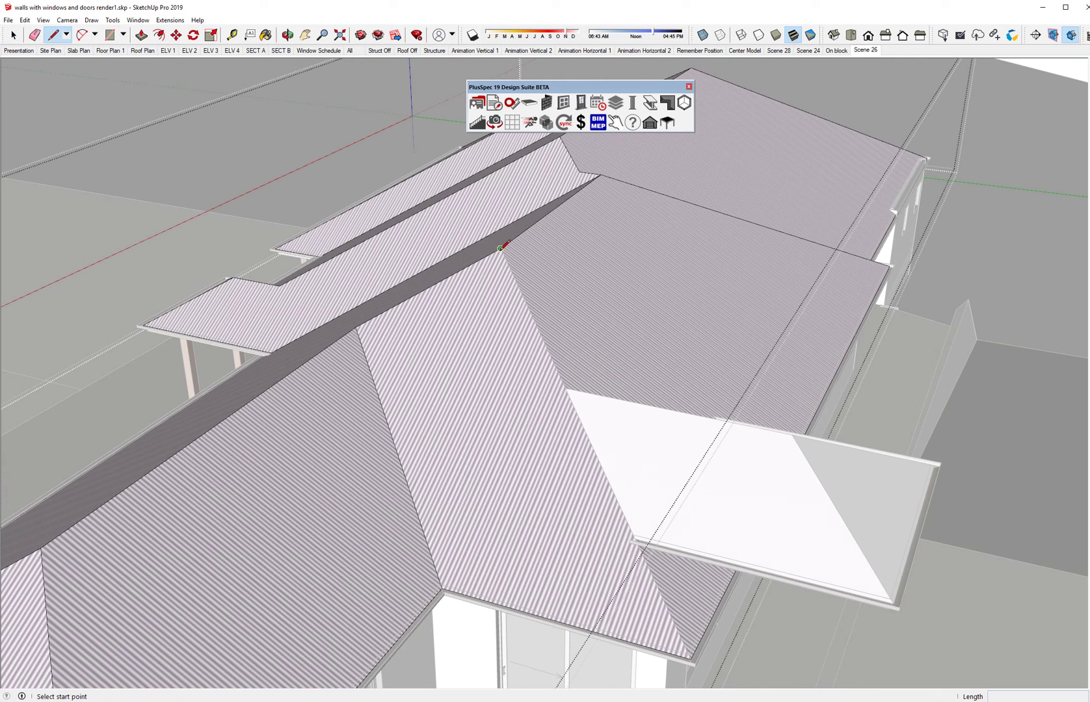
pyautogui.click(500, 248)
pyautogui.press('Escape')
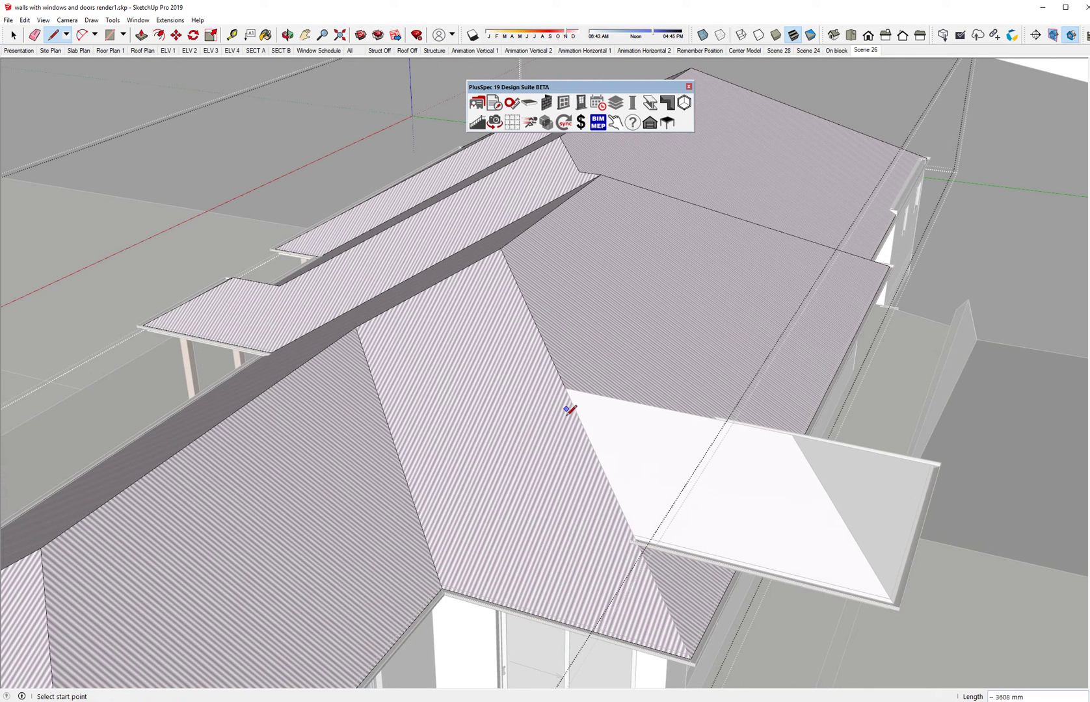
pyautogui.scroll(4, 694, 644)
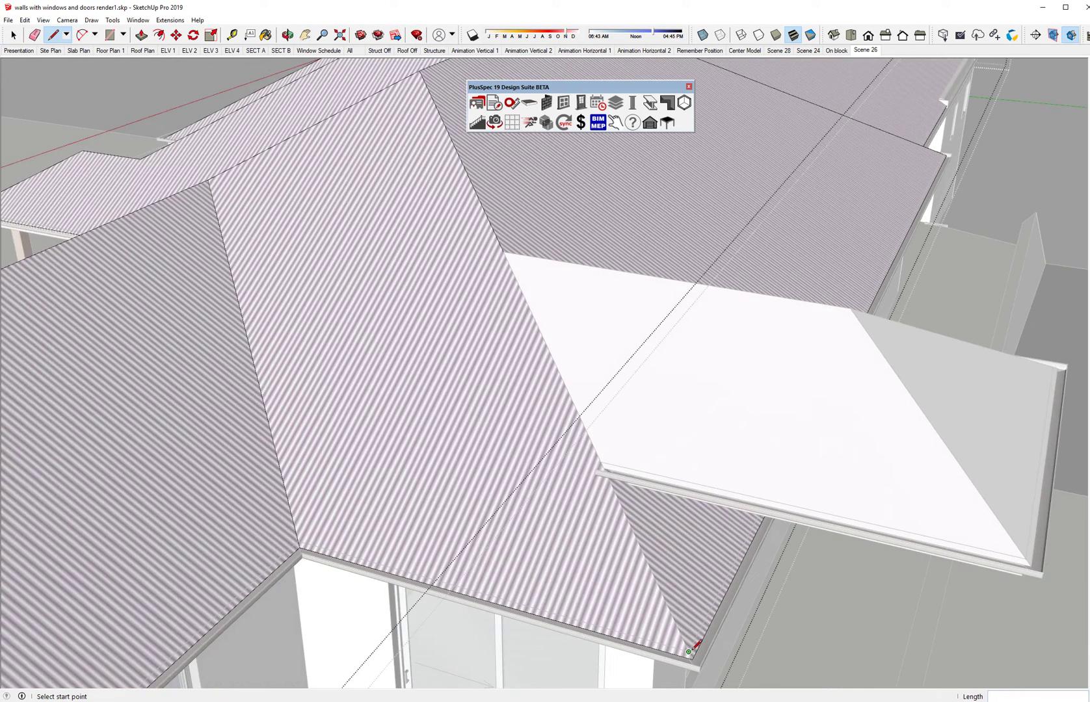
pyautogui.click(693, 660)
pyautogui.scroll(1, 608, 501)
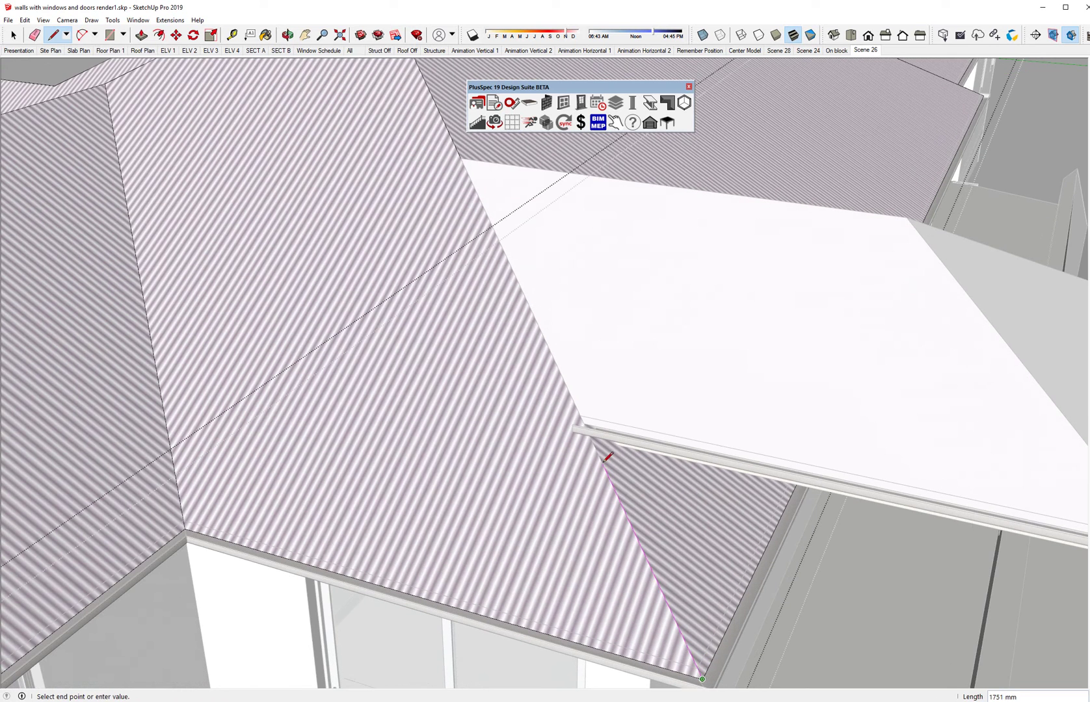
pyautogui.click(588, 421)
pyautogui.scroll(-5, 589, 421)
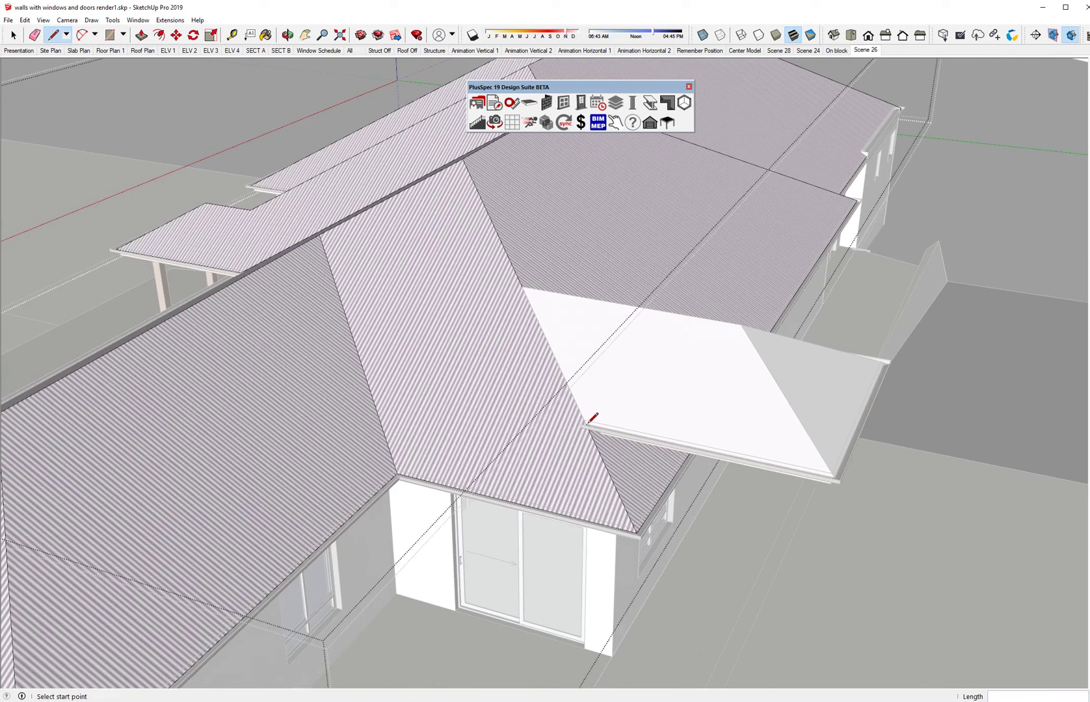
pyautogui.press('space')
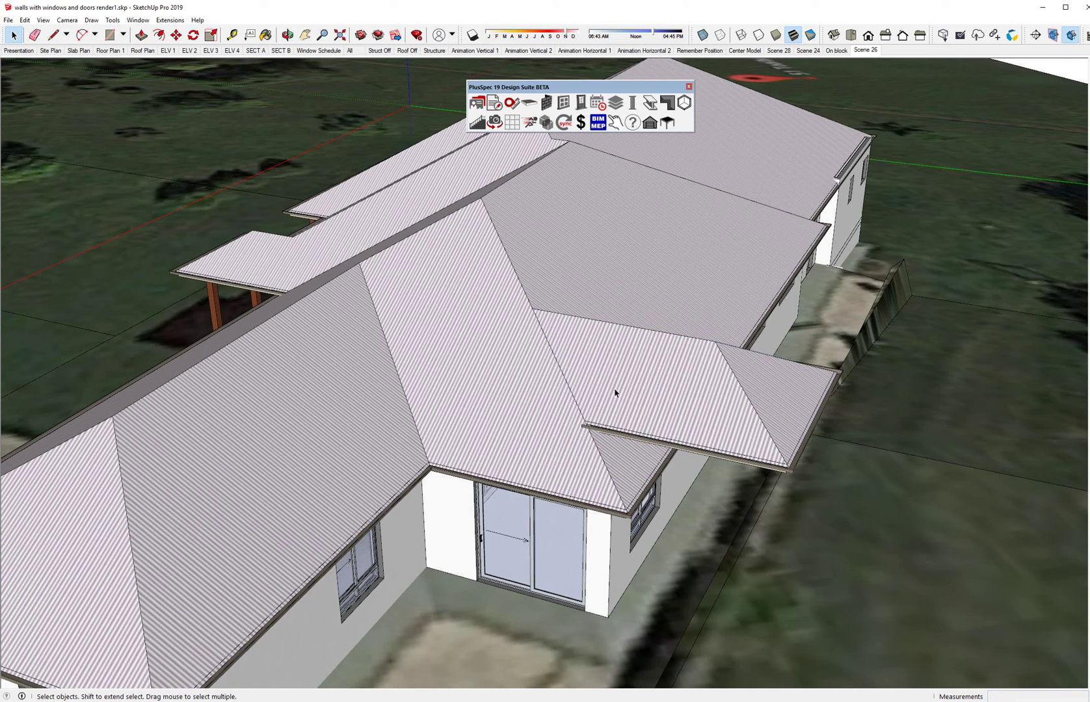
# Step: Hide the projecting roof's sloping edge where its surface joins the main roof slope, and close the group
pyautogui.click(638, 385)
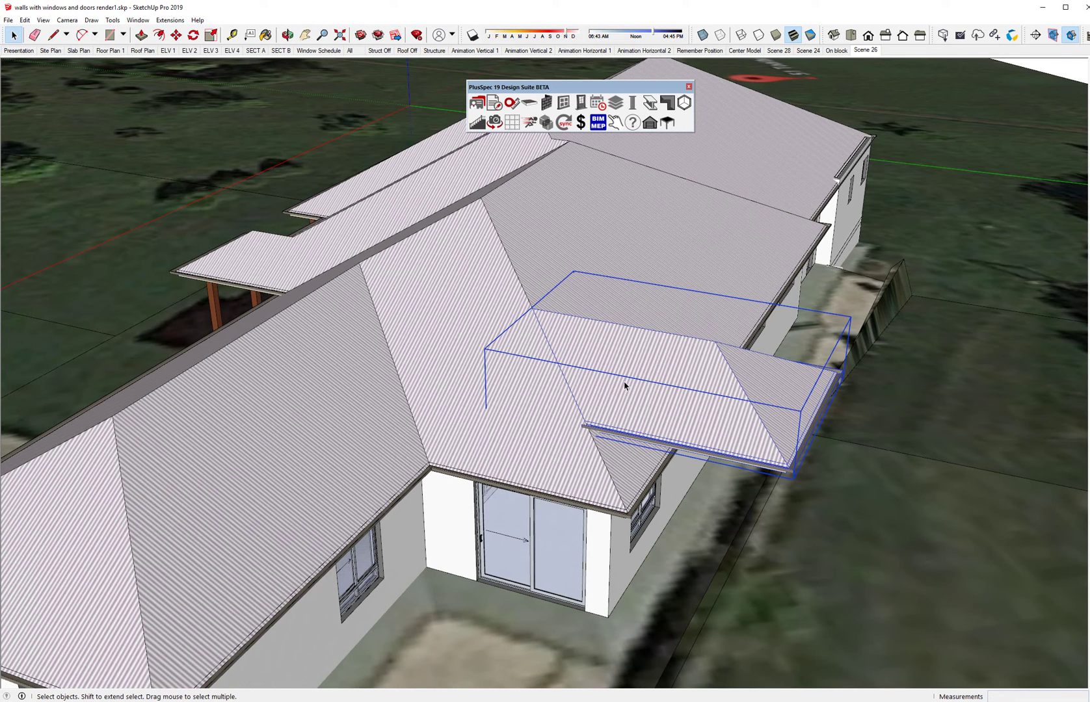
pyautogui.doubleClick(624, 385)
pyautogui.click(624, 386)
pyautogui.doubleClick(624, 386)
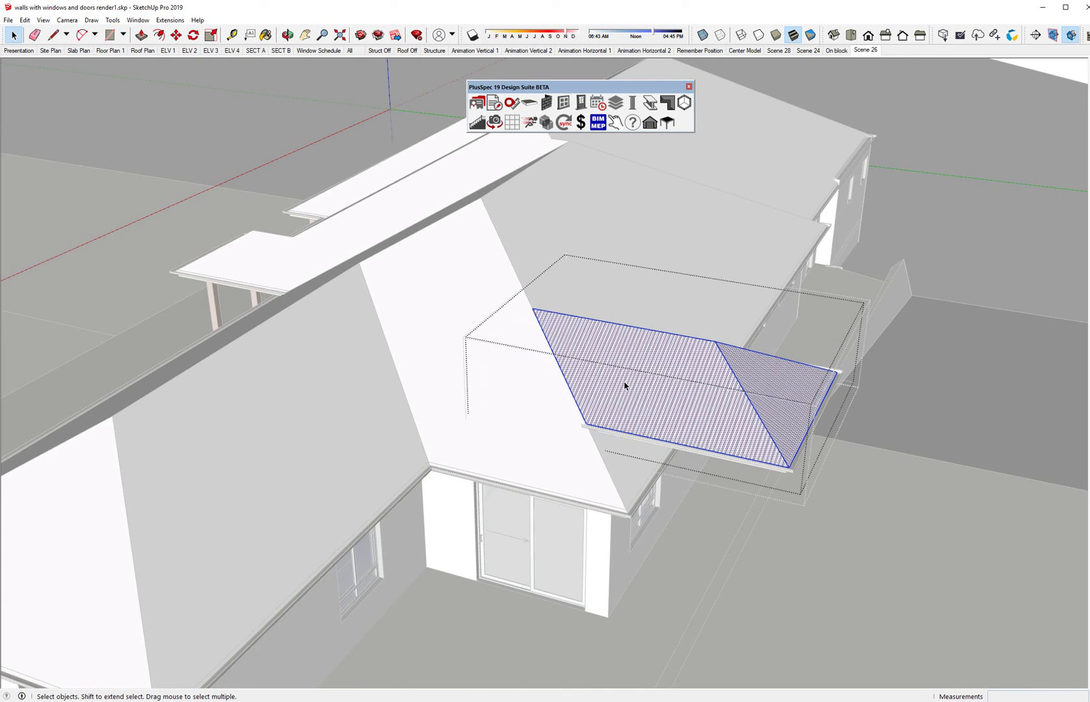
pyautogui.click(575, 403)
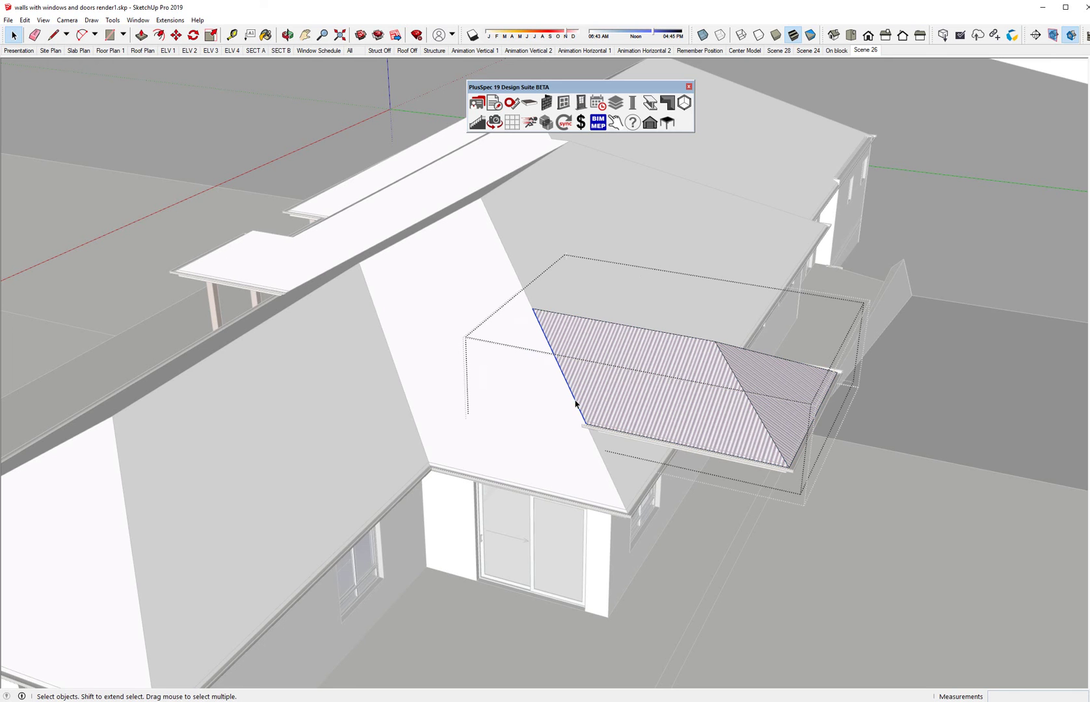
pyautogui.keyDown('shift'); pyautogui.click(574, 403); pyautogui.keyUp('shift')
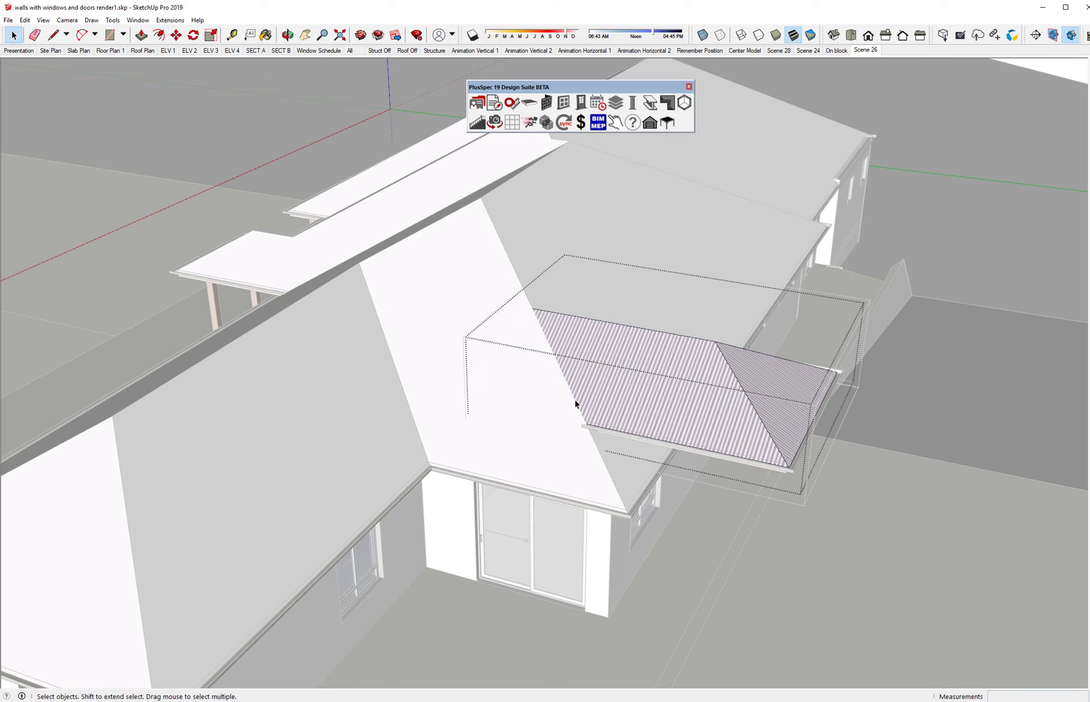
pyautogui.click(941, 150)
pyautogui.click(939, 148)
pyautogui.moveTo(591, 369); pyautogui.dragTo(717, 279, button='middle')
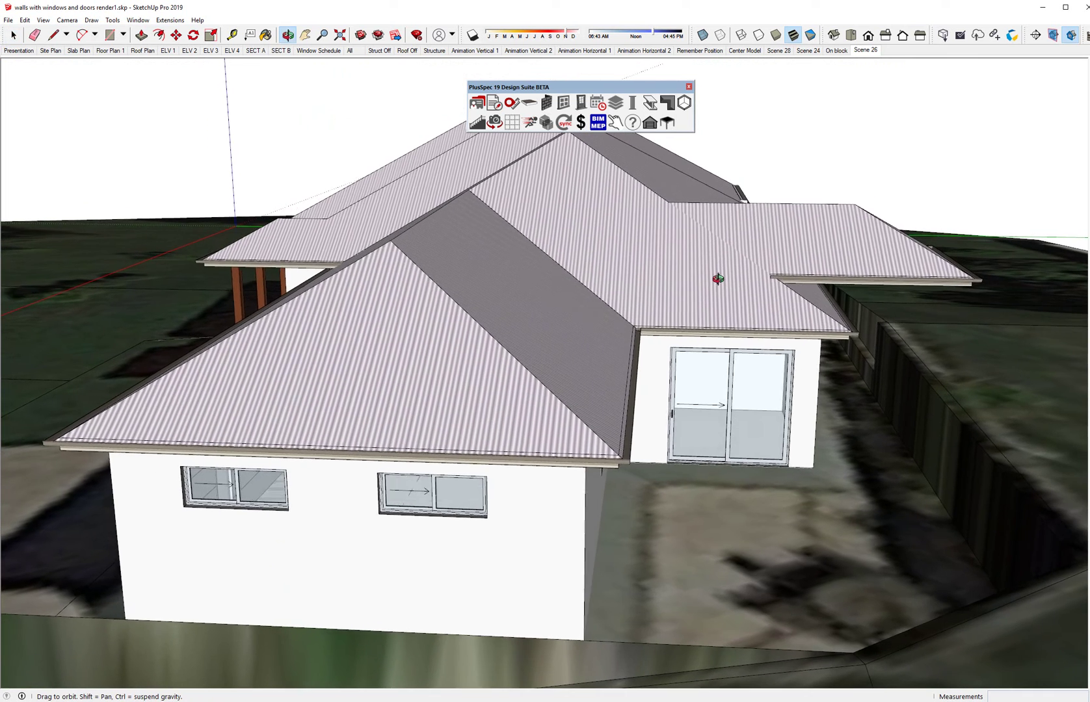
pyautogui.scroll(6, 712, 236)
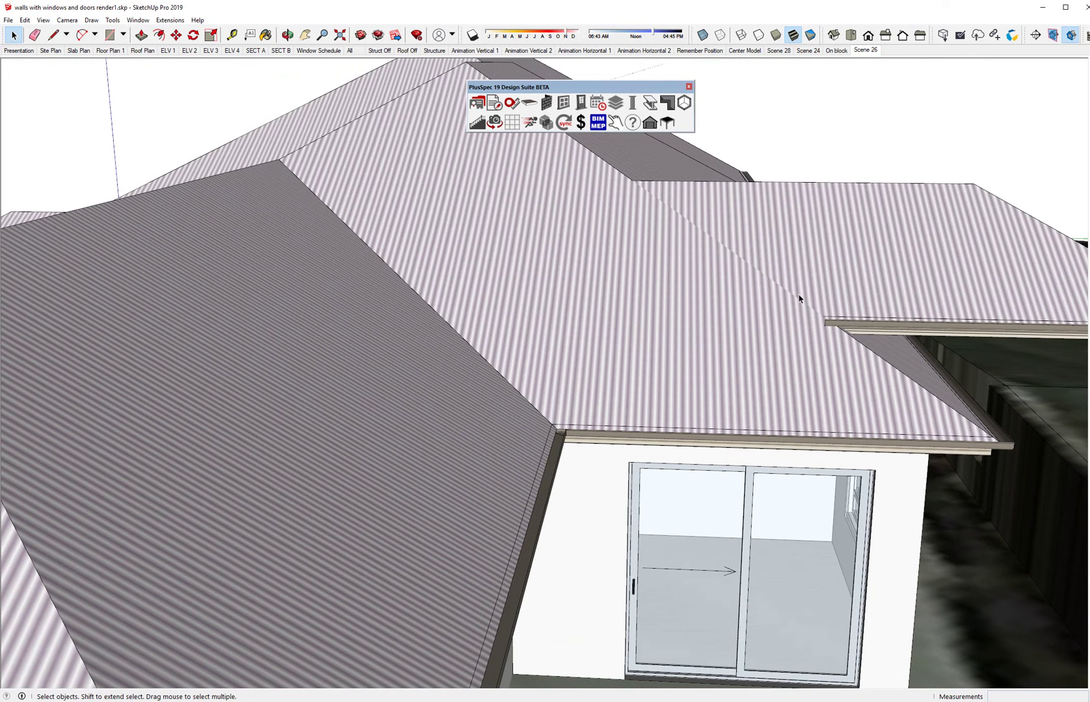
pyautogui.scroll(-1, 773, 297)
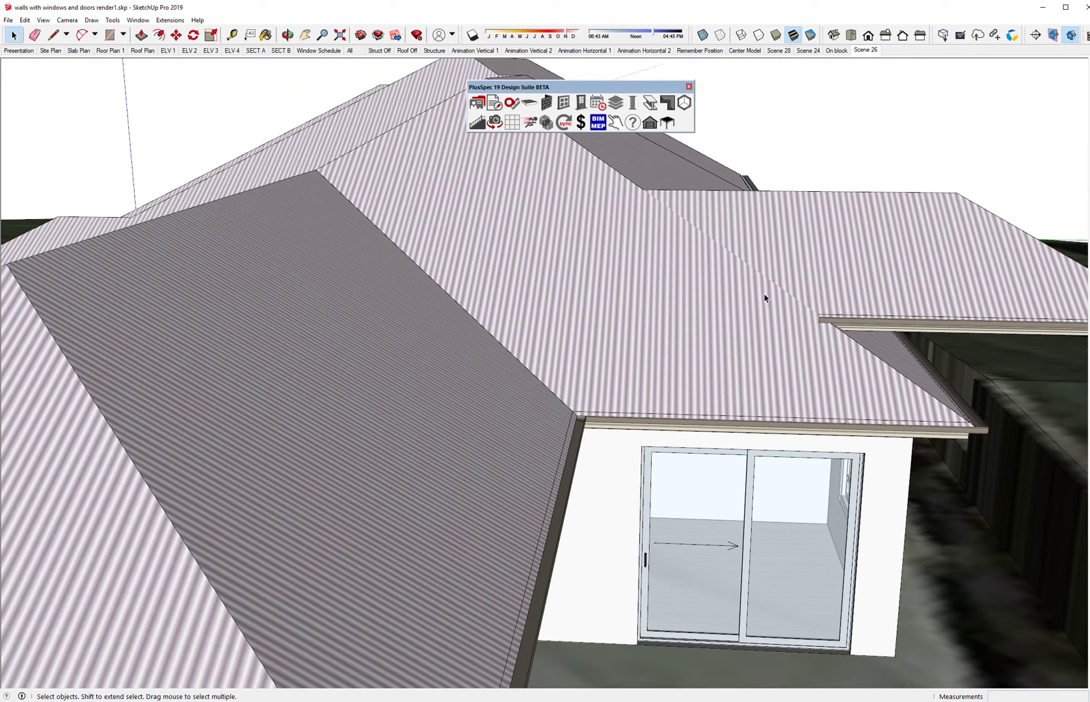
# Step: Move the projecting roof about 88 mm by its ridge end so it meets the main roof's hip
pyautogui.scroll(1, 660, 200)
pyautogui.click(660, 200)
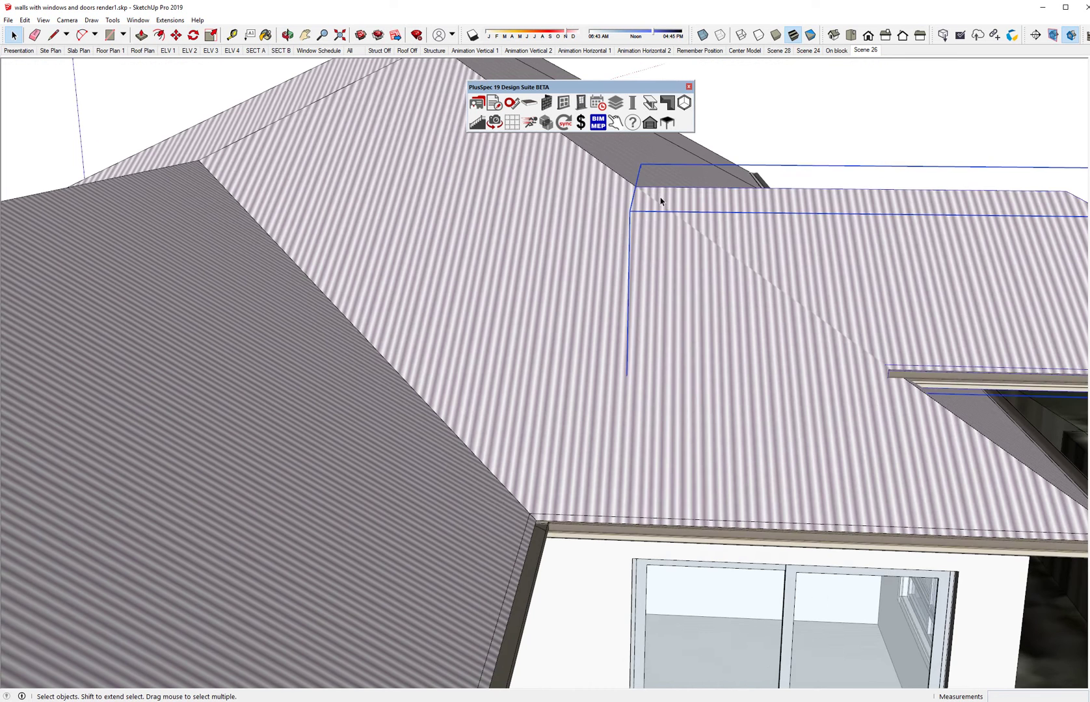
pyautogui.scroll(1, 638, 185)
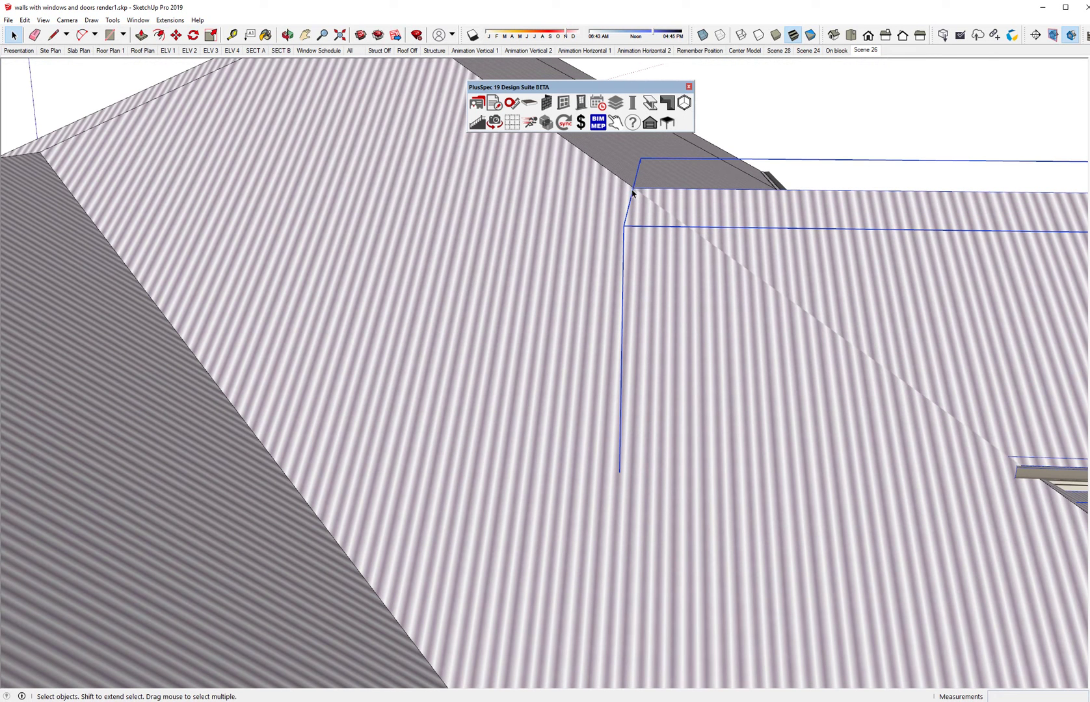
pyautogui.press('m')
pyautogui.click(634, 190)
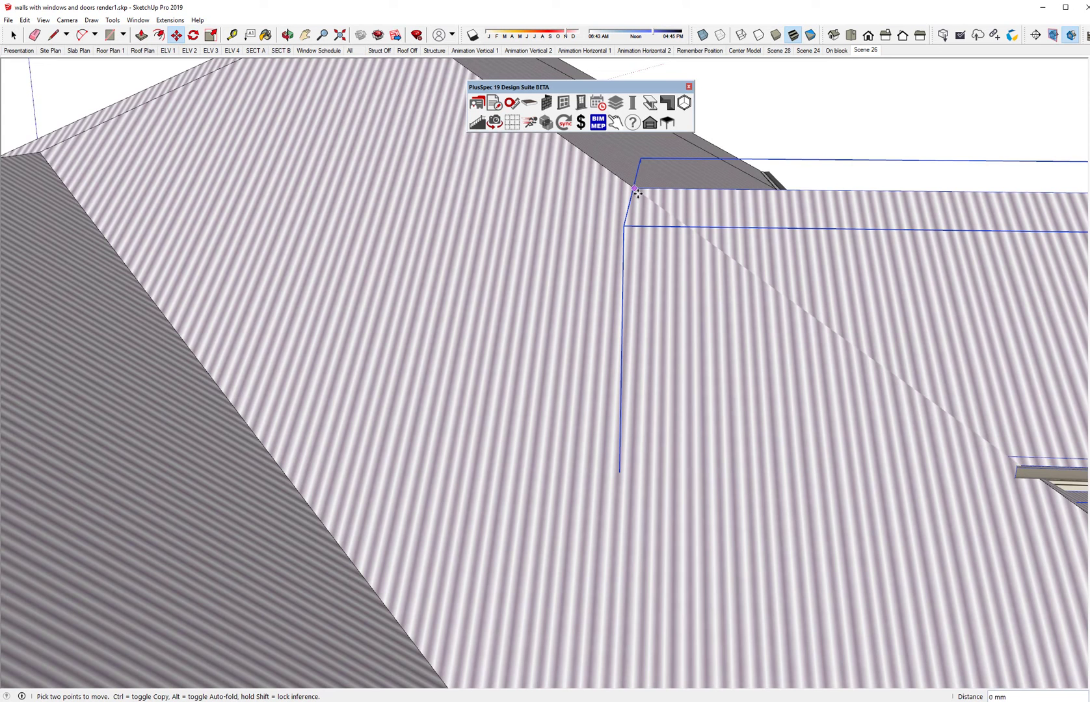
pyautogui.scroll(2, 637, 192)
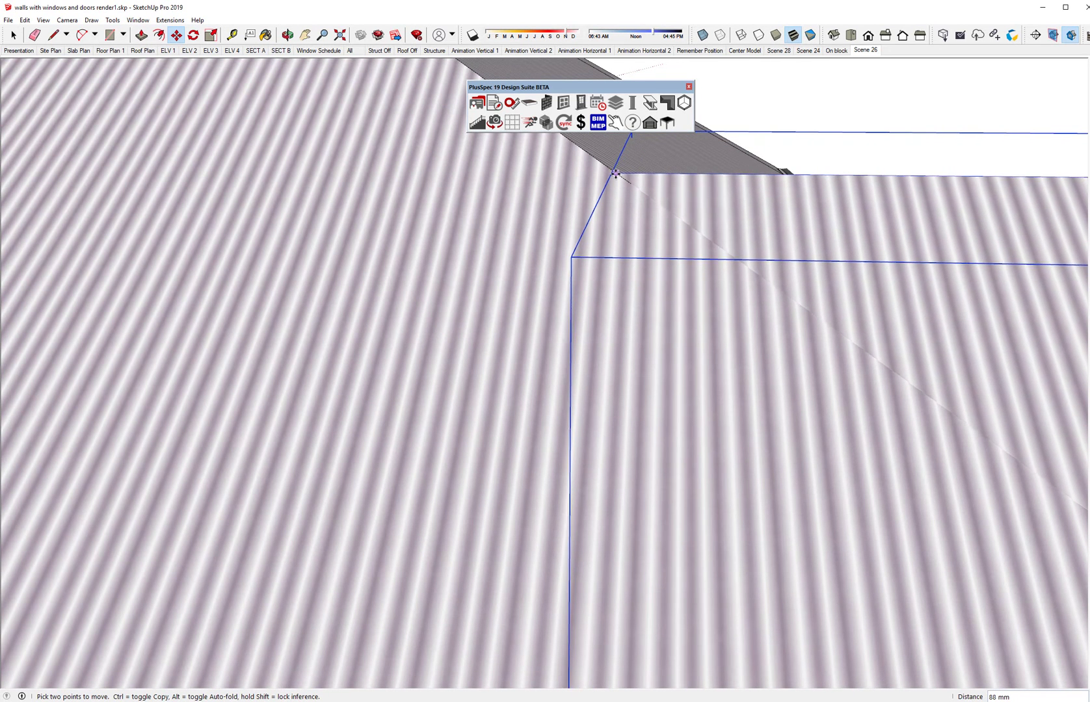
pyautogui.click(616, 174)
pyautogui.scroll(-6, 678, 280)
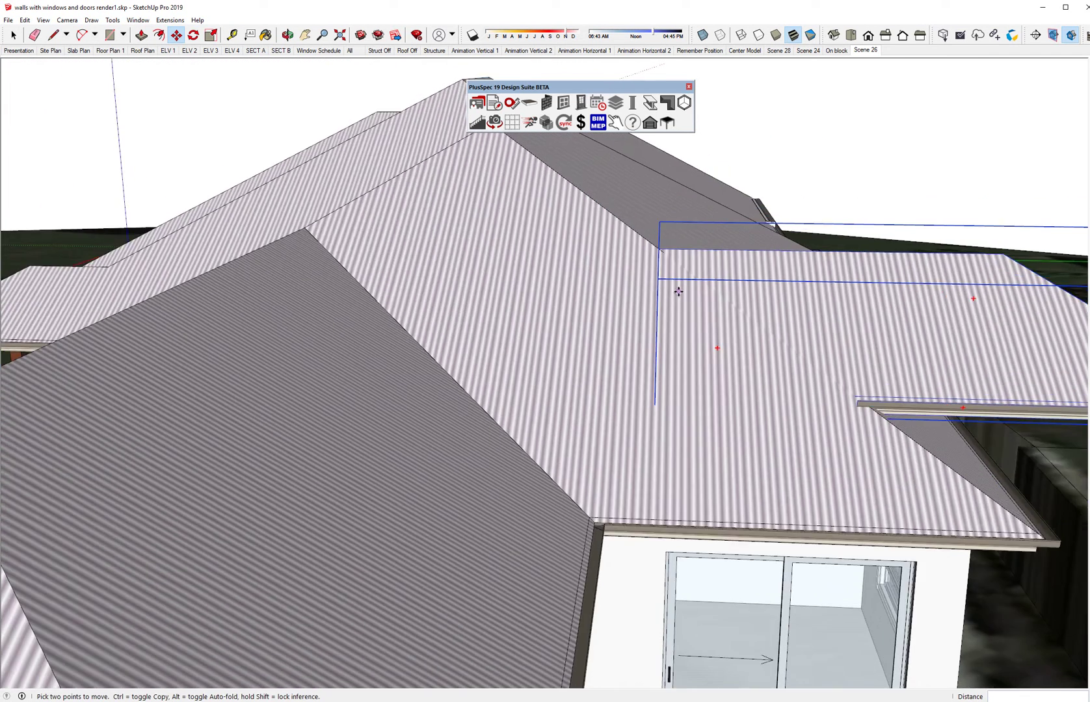
pyautogui.press('space')
pyautogui.scroll(-4, 678, 301)
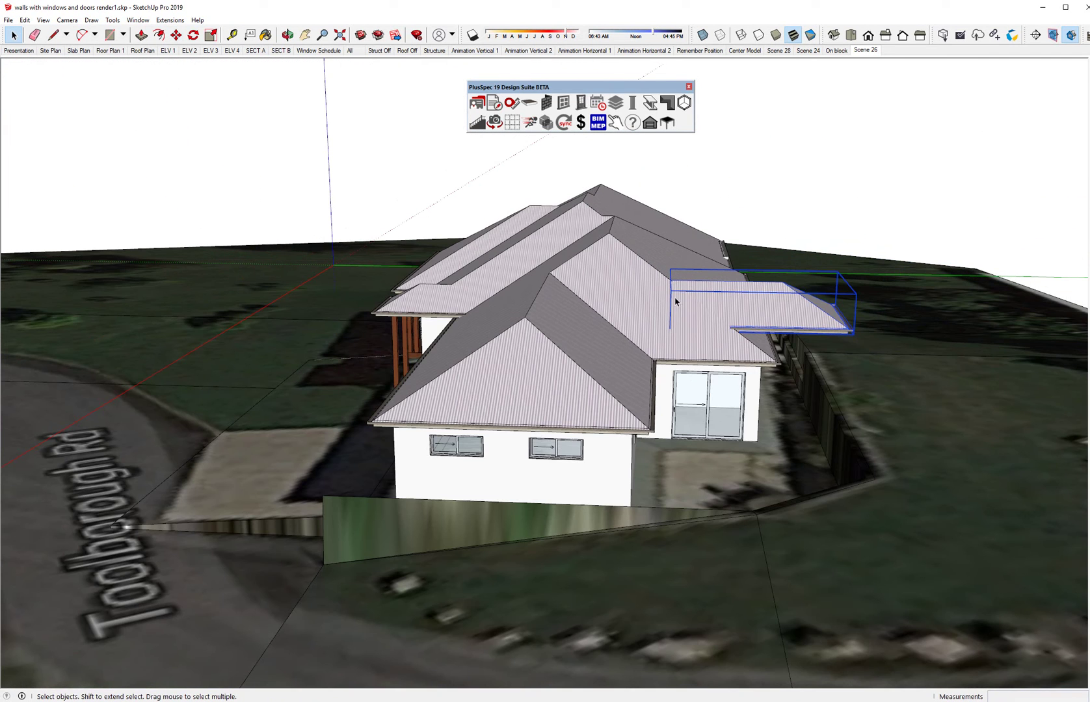
# Step: Show the ELV 2 scene and delete the terrain that covers the lower part of the elevation
pyautogui.click(189, 51)
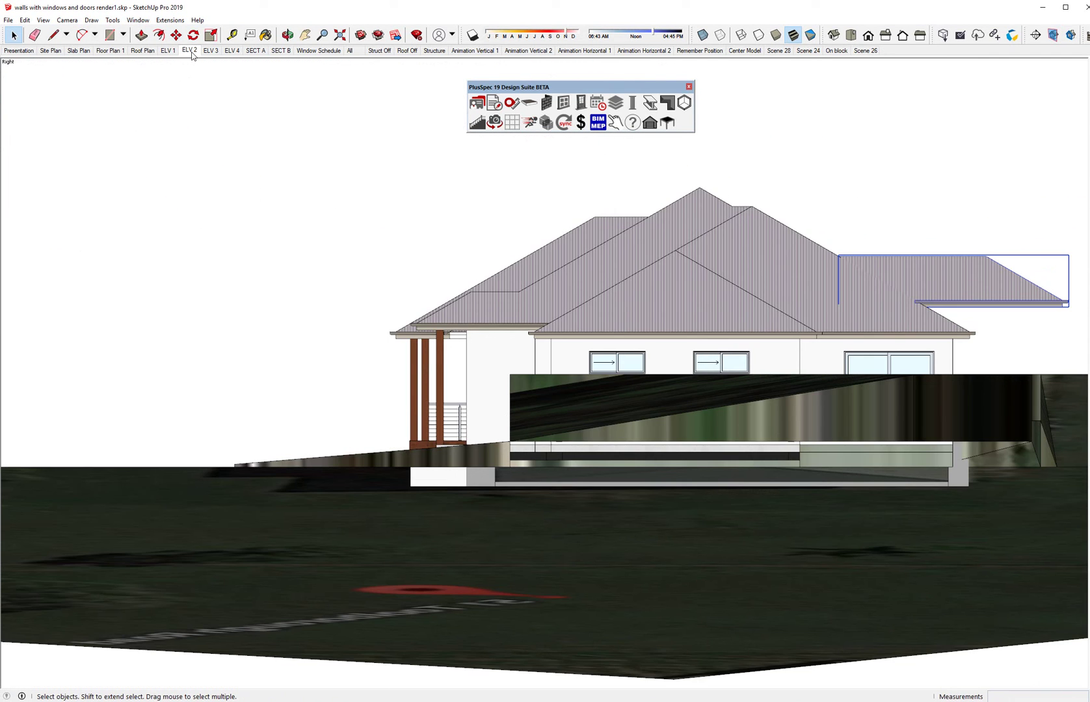
pyautogui.click(461, 563)
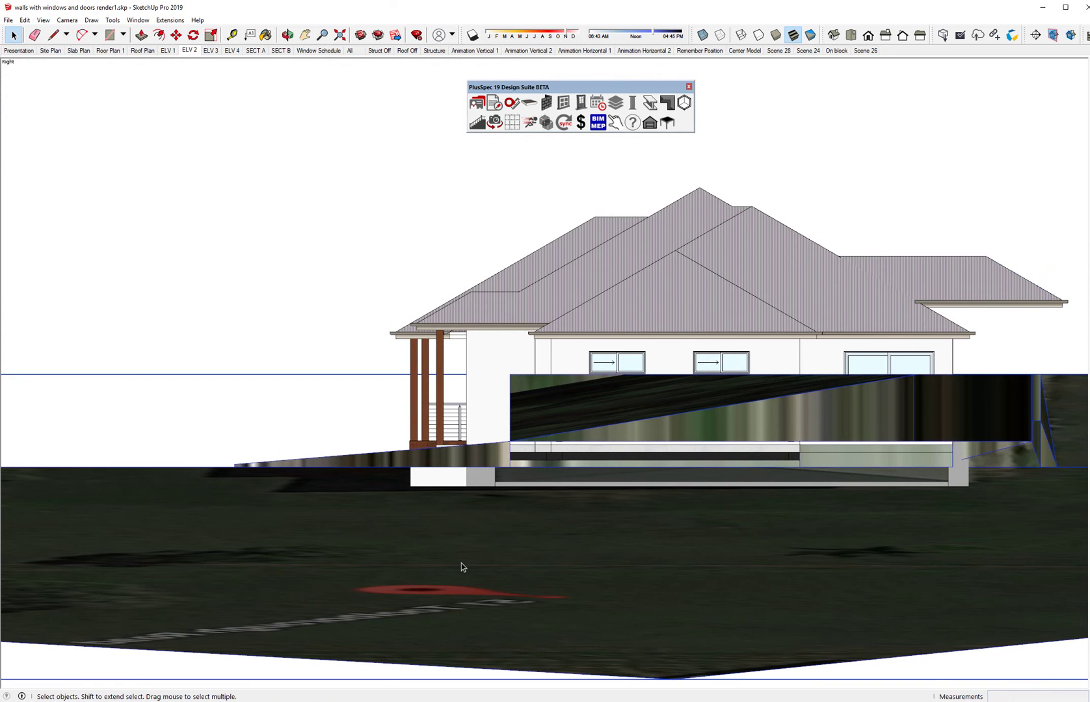
pyautogui.press('Delete')
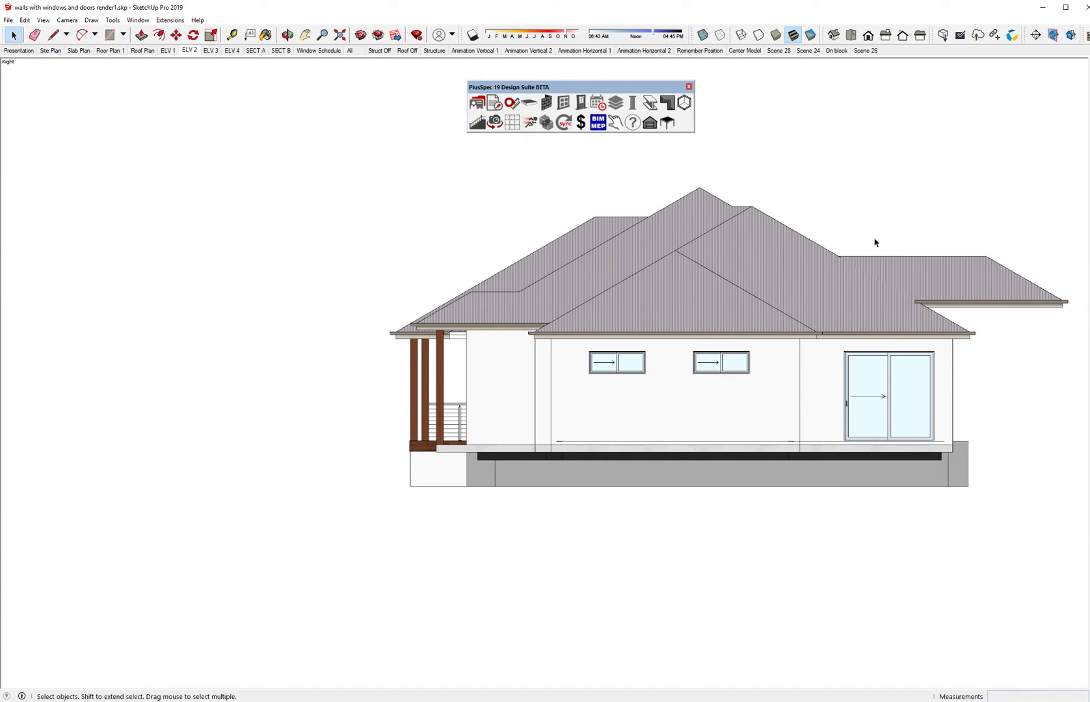
pyautogui.keyDown('shift'); pyautogui.moveTo(957, 305); pyautogui.dragTo(821, 320, button='middle'); pyautogui.keyUp('shift')
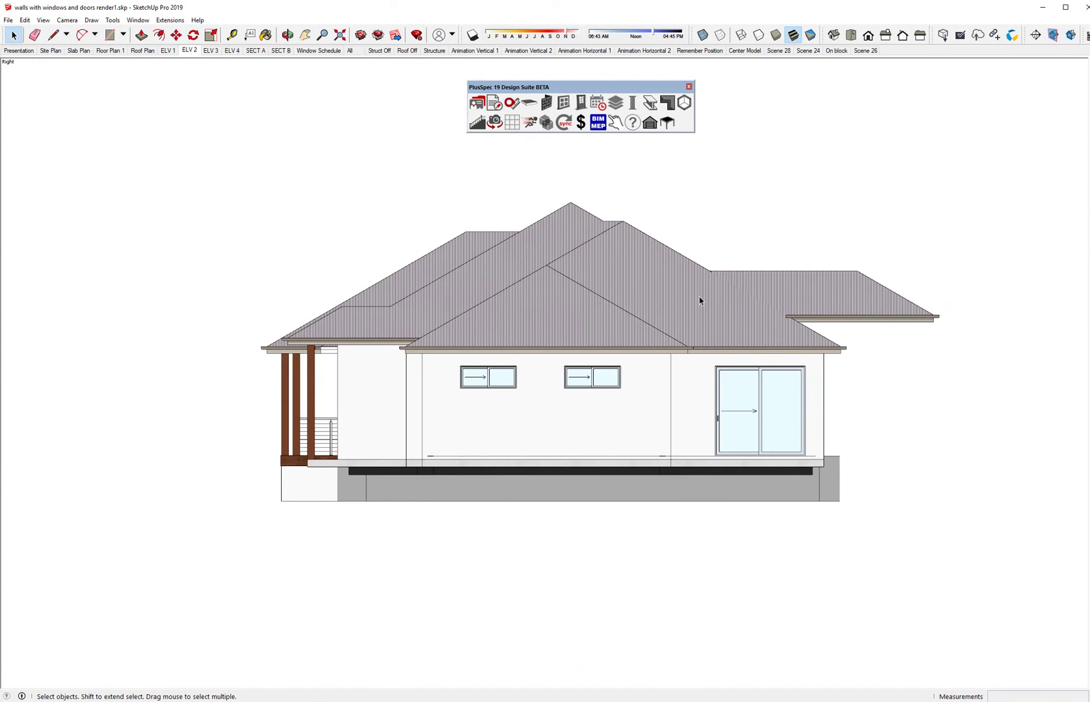
# Step: Review the roofs in the ELV 3, ELV 4, SECT A and ELV 1 scenes
pyautogui.click(211, 50)
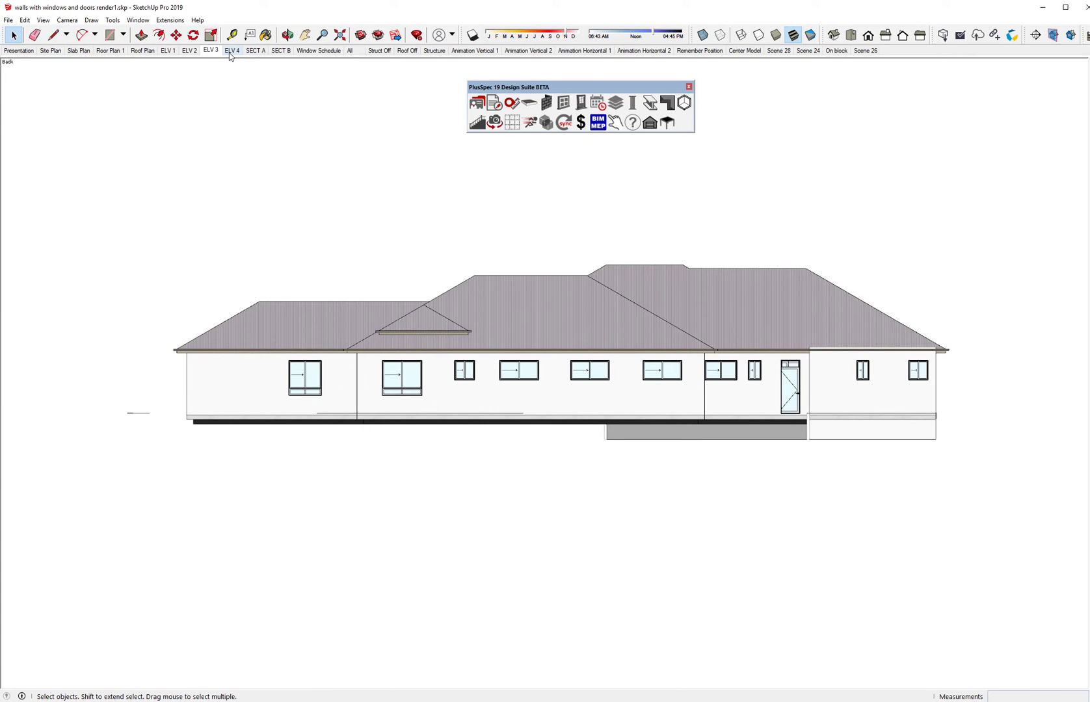
pyautogui.click(231, 51)
pyautogui.click(254, 51)
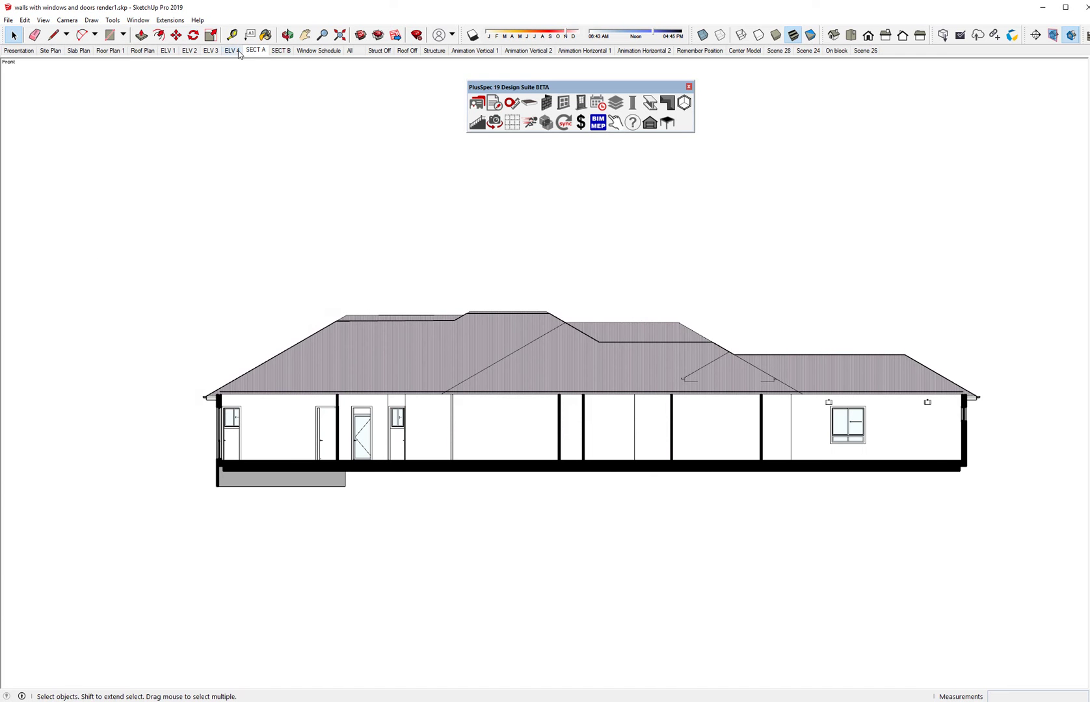
pyautogui.click(169, 52)
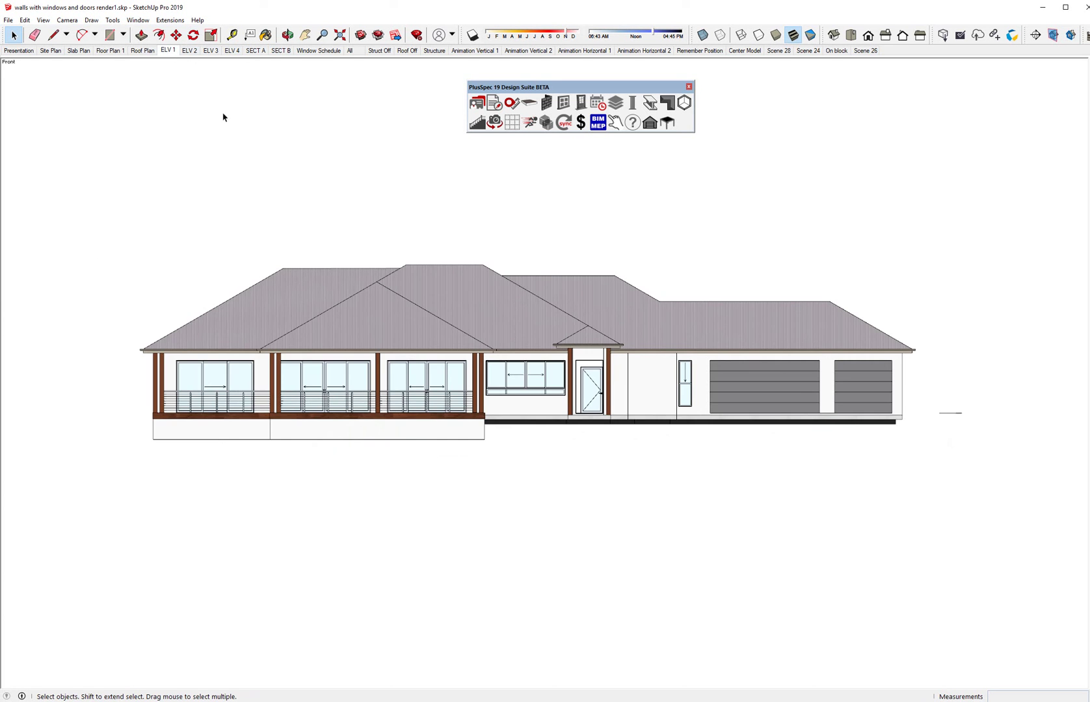
# Step: Delete the diagonal line crossing the loose rectangle beside the house
pyautogui.moveTo(305, 215); pyautogui.dragTo(206, 377, button='middle')
pyautogui.scroll(-8, 206, 377)
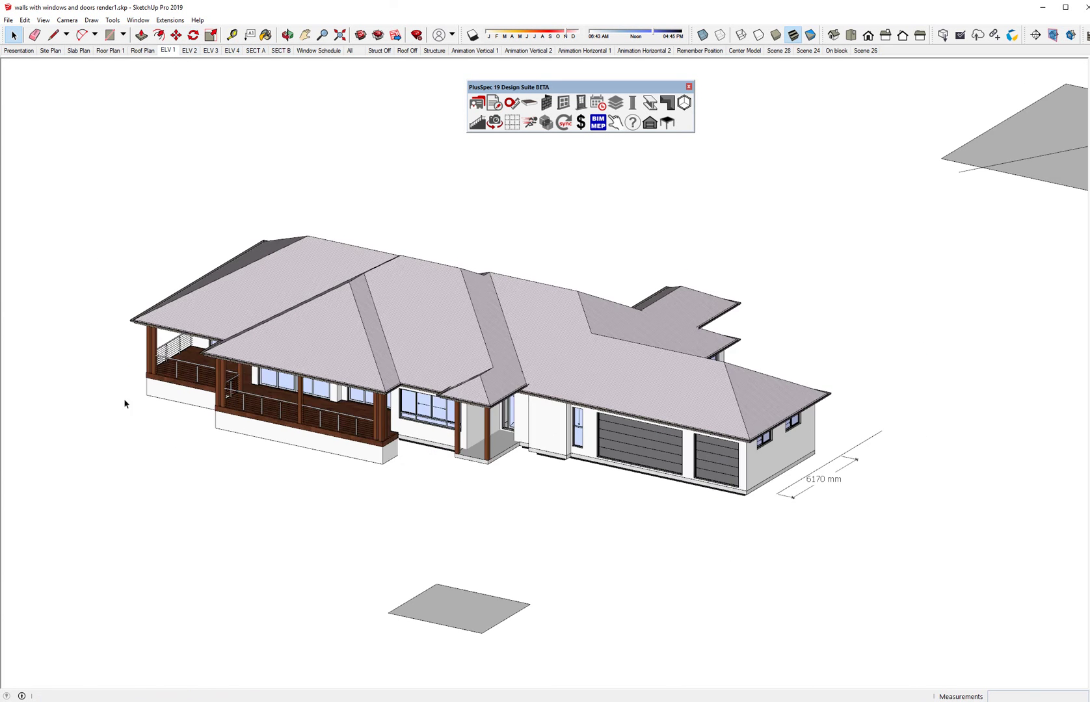
pyautogui.moveTo(686, 279); pyautogui.dragTo(455, 481, button='middle')
pyautogui.moveTo(849, 394); pyautogui.dragTo(586, 325, button='middle')
pyautogui.scroll(2, 575, 353)
pyautogui.scroll(1, 576, 353)
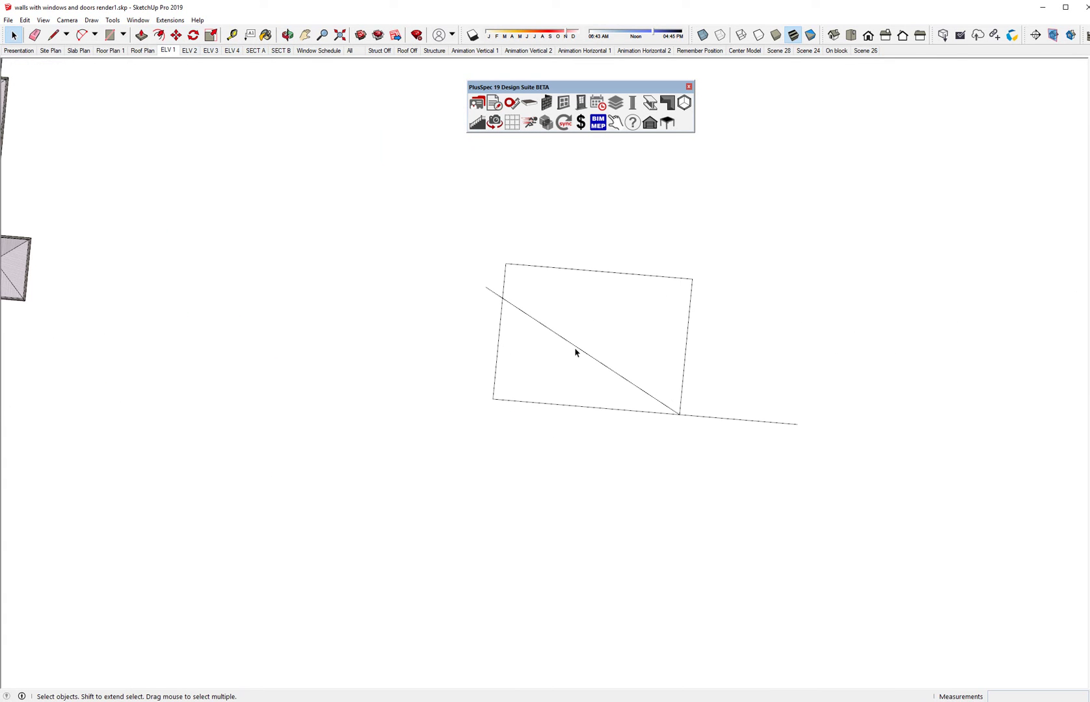
pyautogui.click(575, 349)
pyautogui.press('Delete')
# Step: Draw a line from the rectangle's lower corner at the extended edge, along its lower edge and past the opposite corner
pyautogui.press('l')
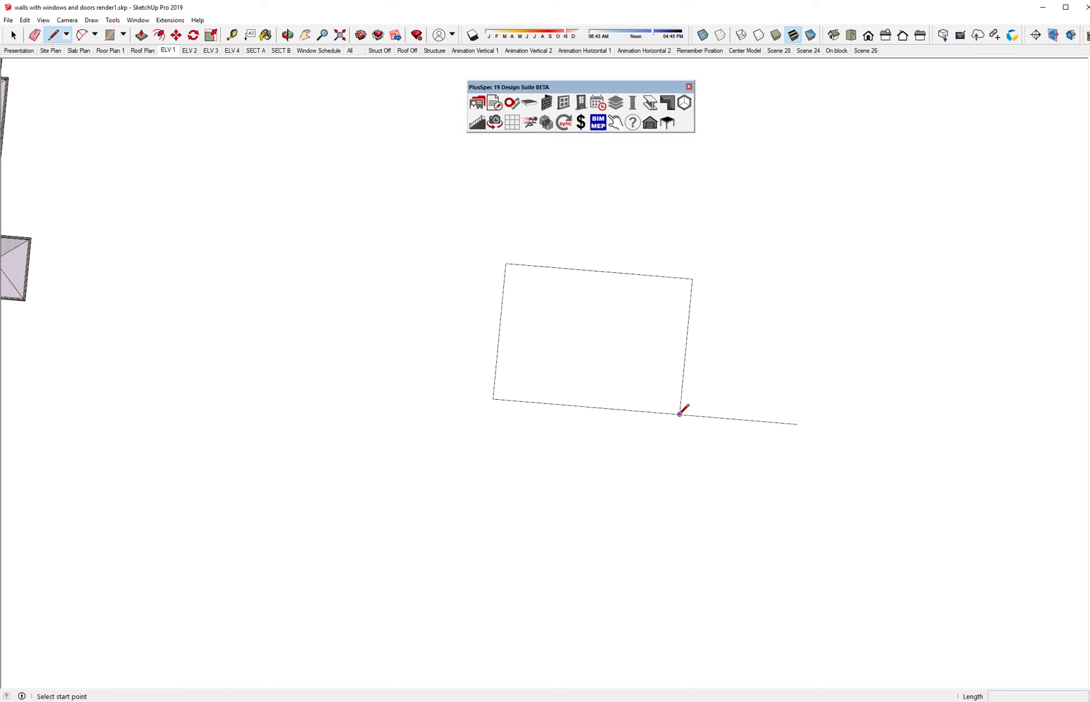
pyautogui.click(679, 413)
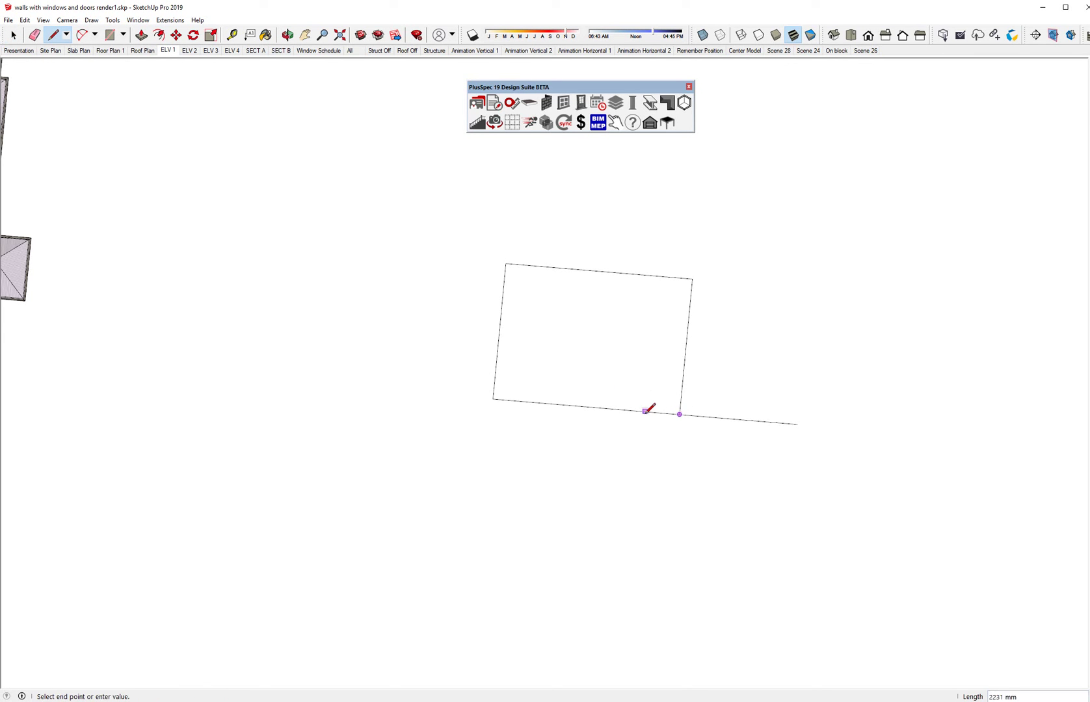
pyautogui.click(432, 393)
pyautogui.press('space')
pyautogui.doubleClick(562, 363)
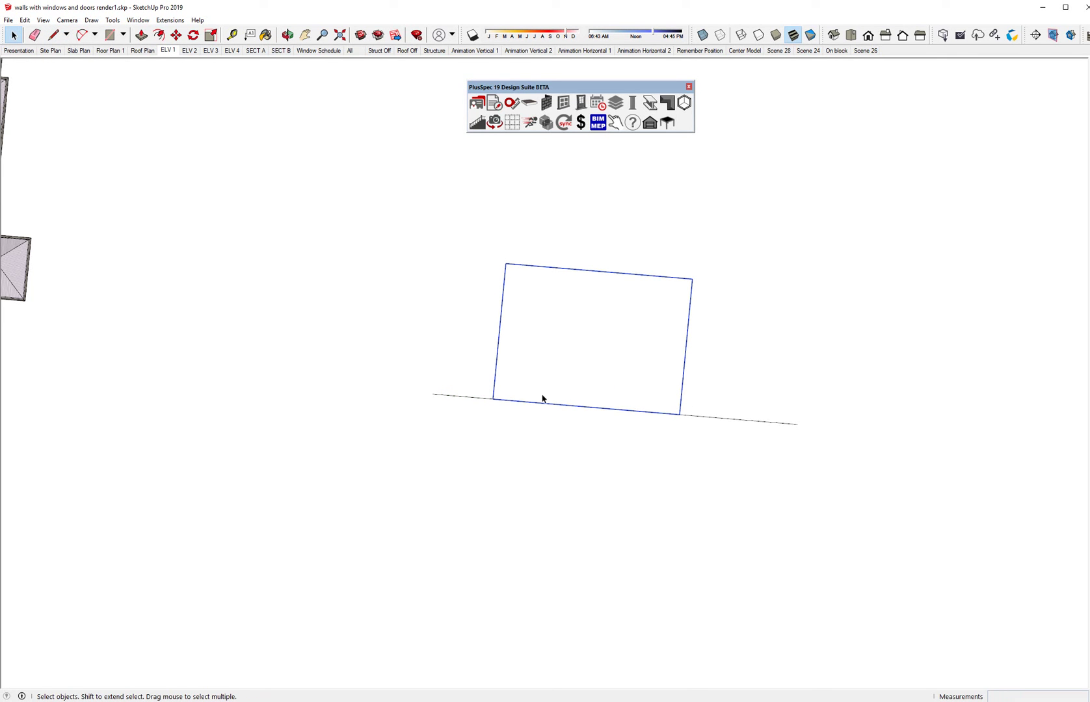
# Step: Rotate the new line 30 degrees about the rectangle's lower corner so it crosses the rectangle
pyautogui.click(479, 400)
pyautogui.scroll(3, 615, 415)
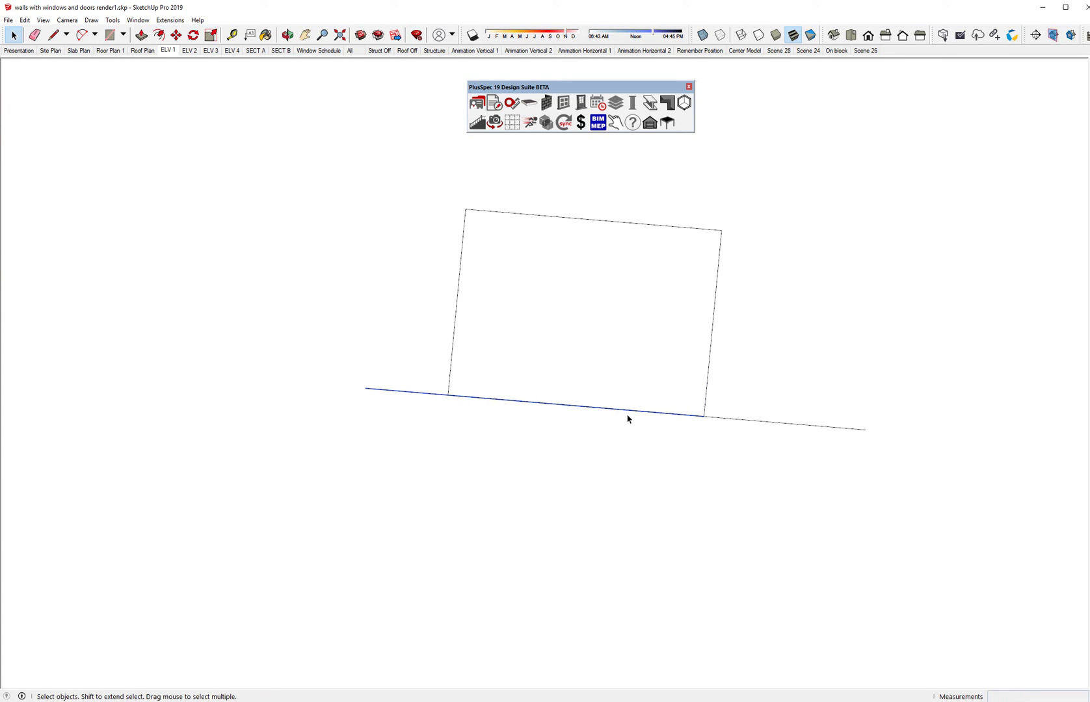
pyautogui.press('q')
pyautogui.click(703, 416)
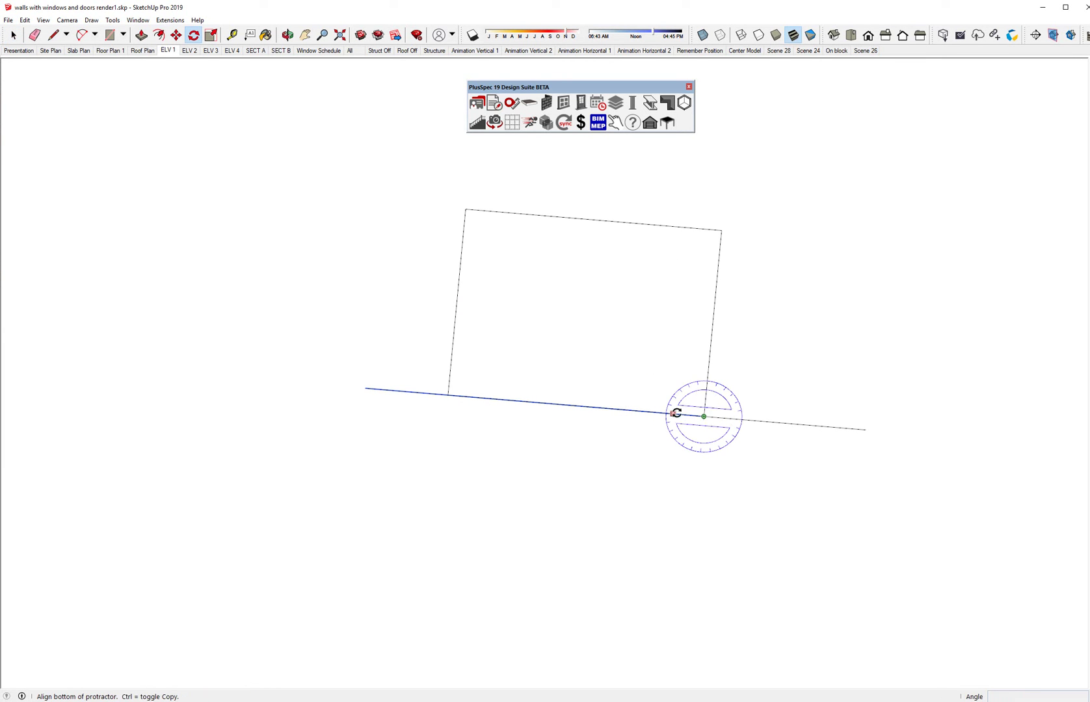
pyautogui.moveTo(792, 524); pyautogui.dragTo(576, 397)
pyautogui.click(569, 404)
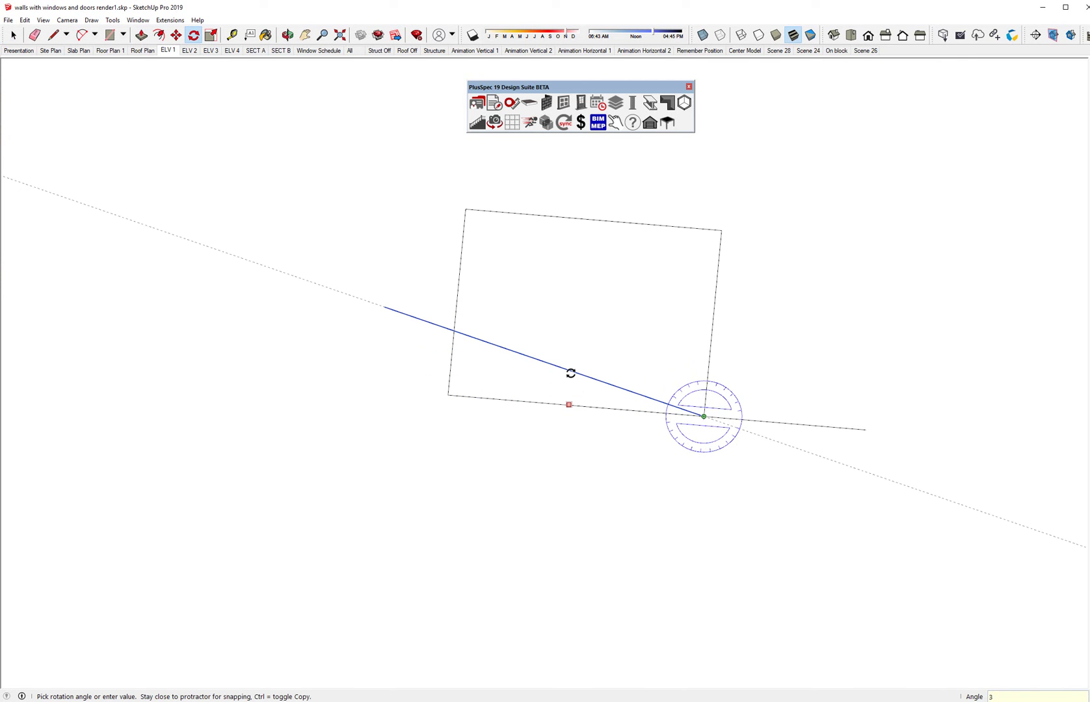
pyautogui.press('Return')
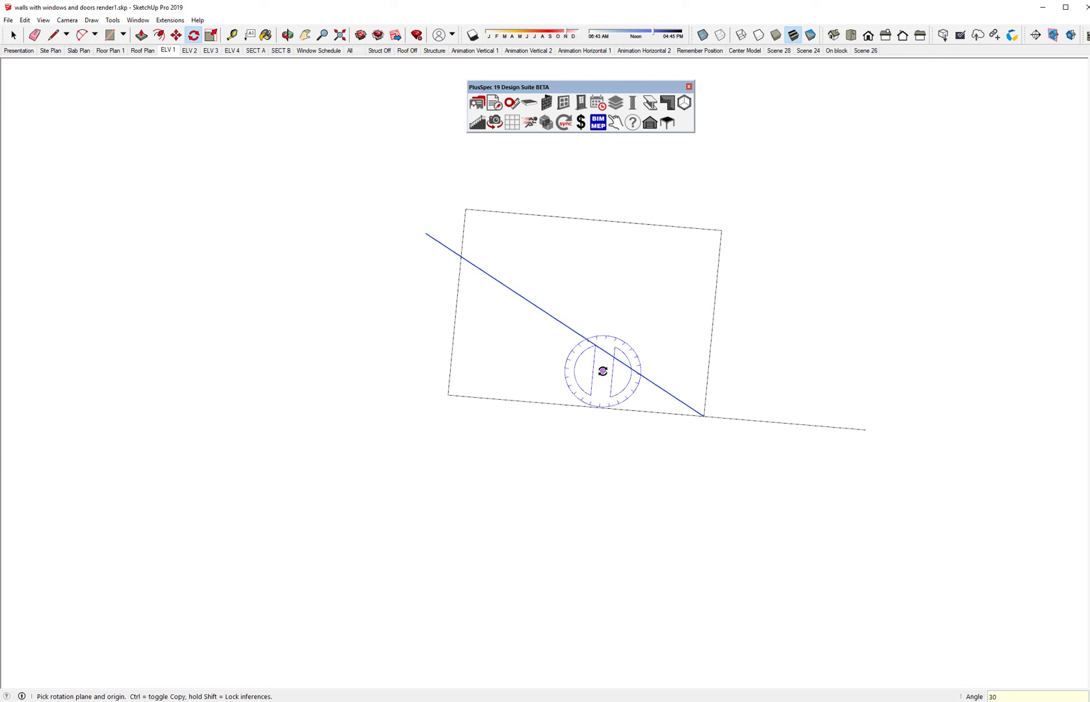
pyautogui.scroll(2, 602, 371)
pyautogui.press('space')
pyautogui.click(747, 430)
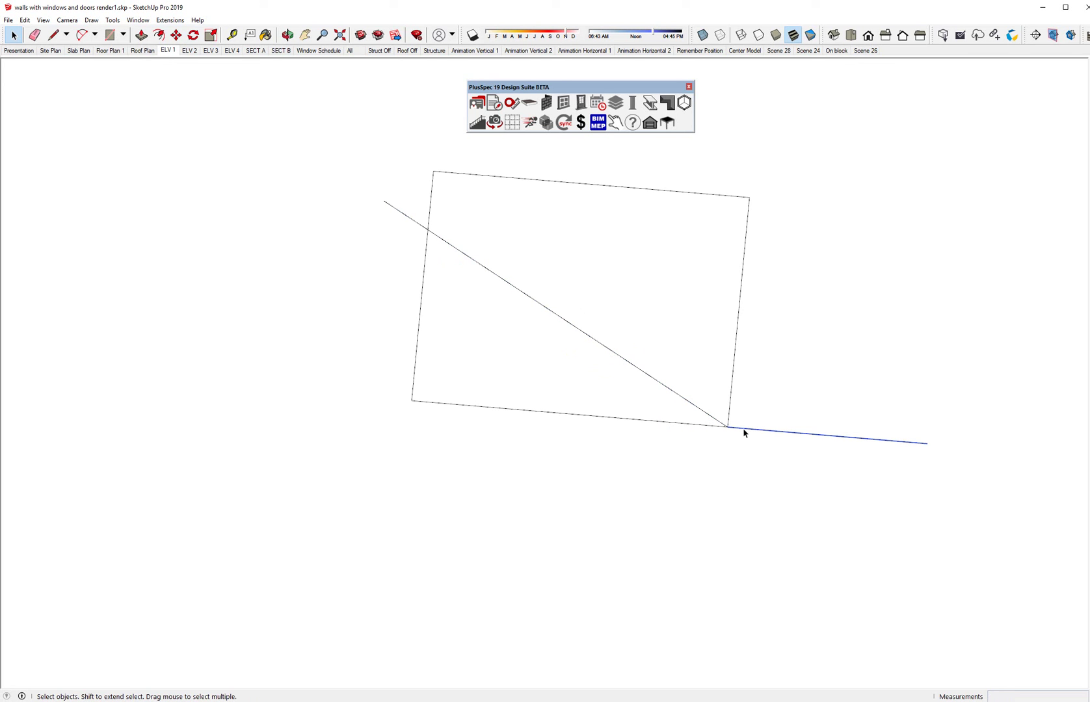
pyautogui.press('q')
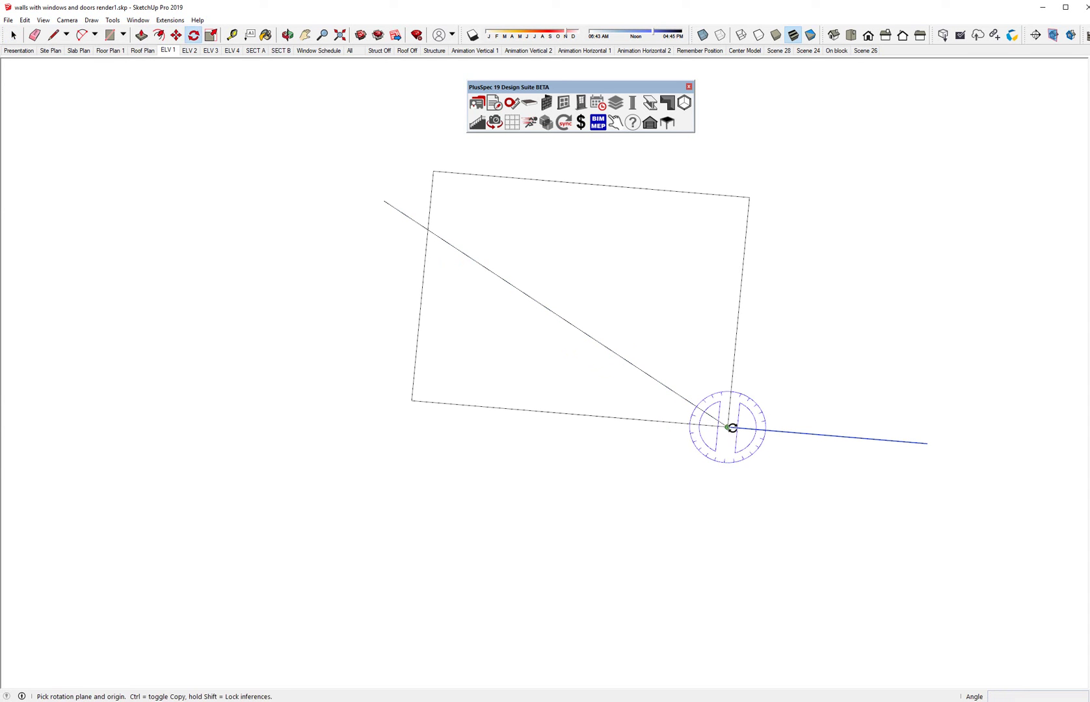
pyautogui.click(728, 427)
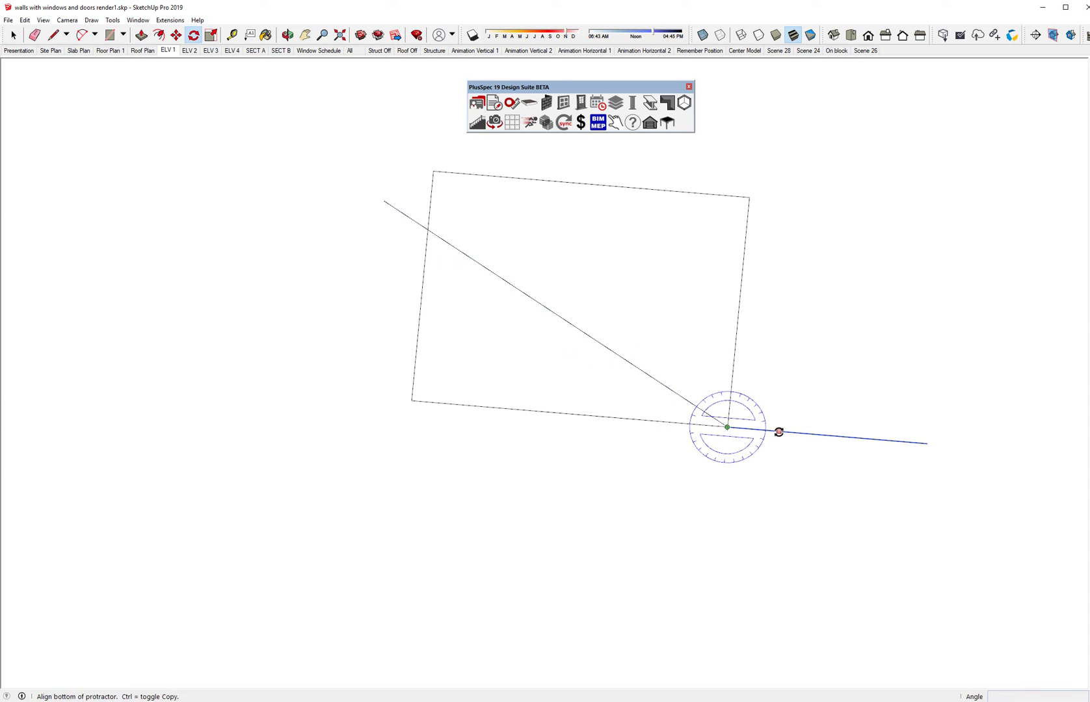
pyautogui.click(779, 432)
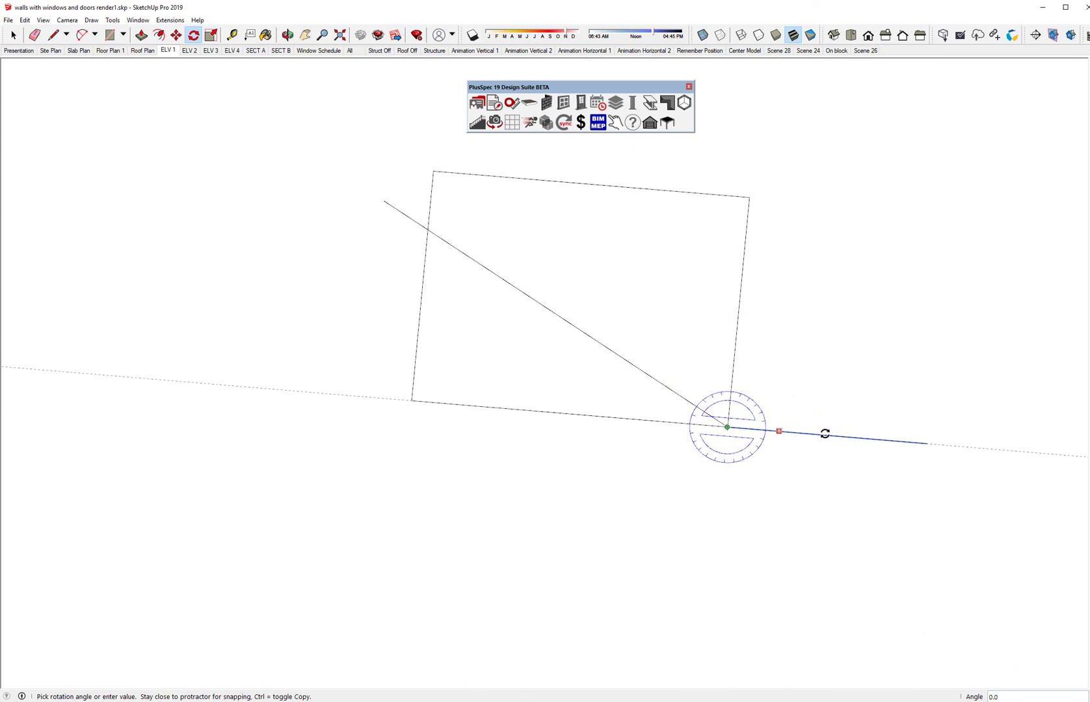
pyautogui.press('space')
# Step: Edit the main hip roof, keeping its pitch in degrees, and rebuild it with a pitch of 22.5
pyautogui.scroll(-6, 686, 380)
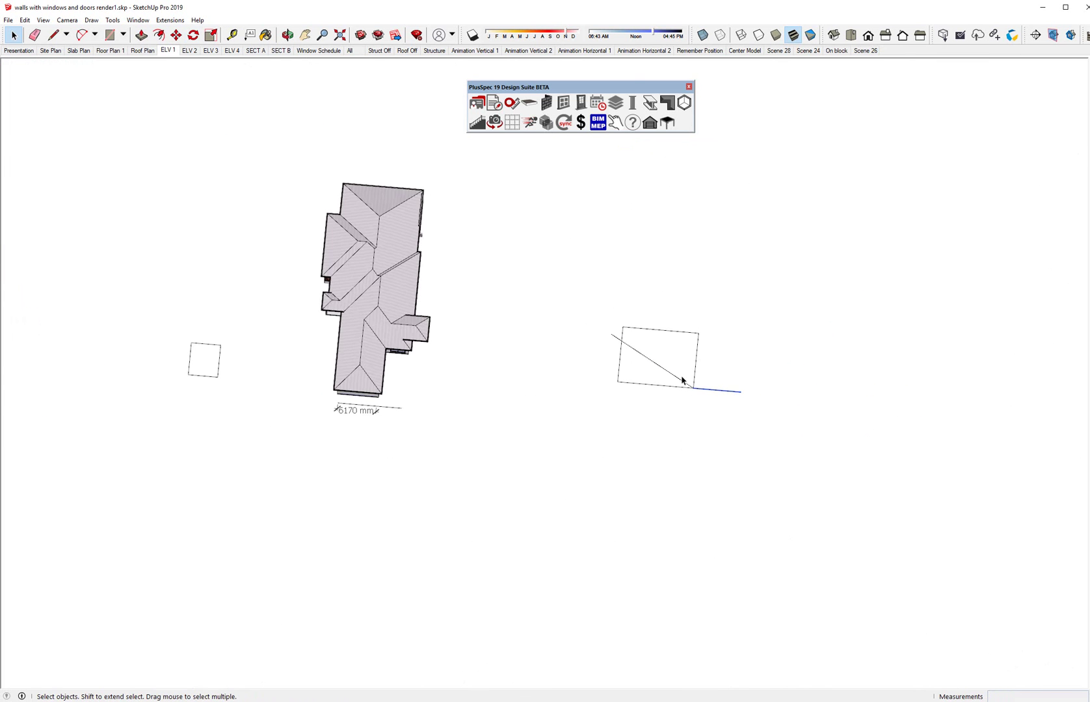
pyautogui.moveTo(683, 380); pyautogui.dragTo(486, 369, button='middle')
pyautogui.scroll(5, 438, 249)
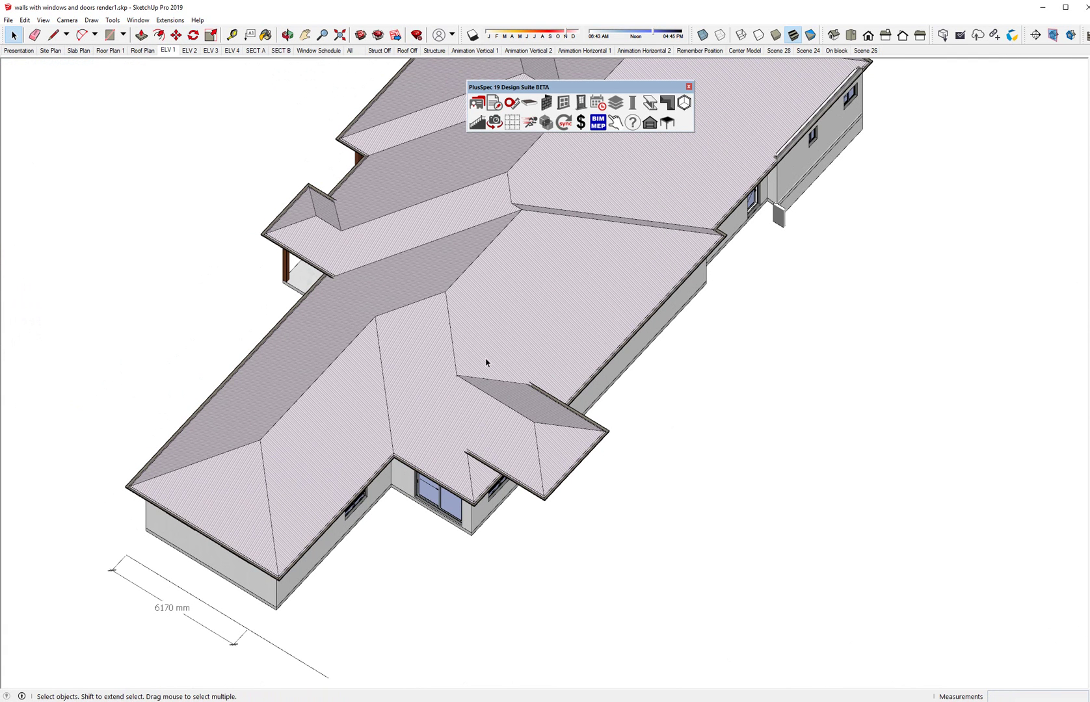
pyautogui.moveTo(486, 336); pyautogui.dragTo(893, 292, button='middle')
pyautogui.scroll(2, 683, 293)
pyautogui.moveTo(651, 295); pyautogui.dragTo(888, 267, button='middle')
pyautogui.moveTo(518, 338); pyautogui.dragTo(562, 328, button='middle')
pyautogui.click(541, 333)
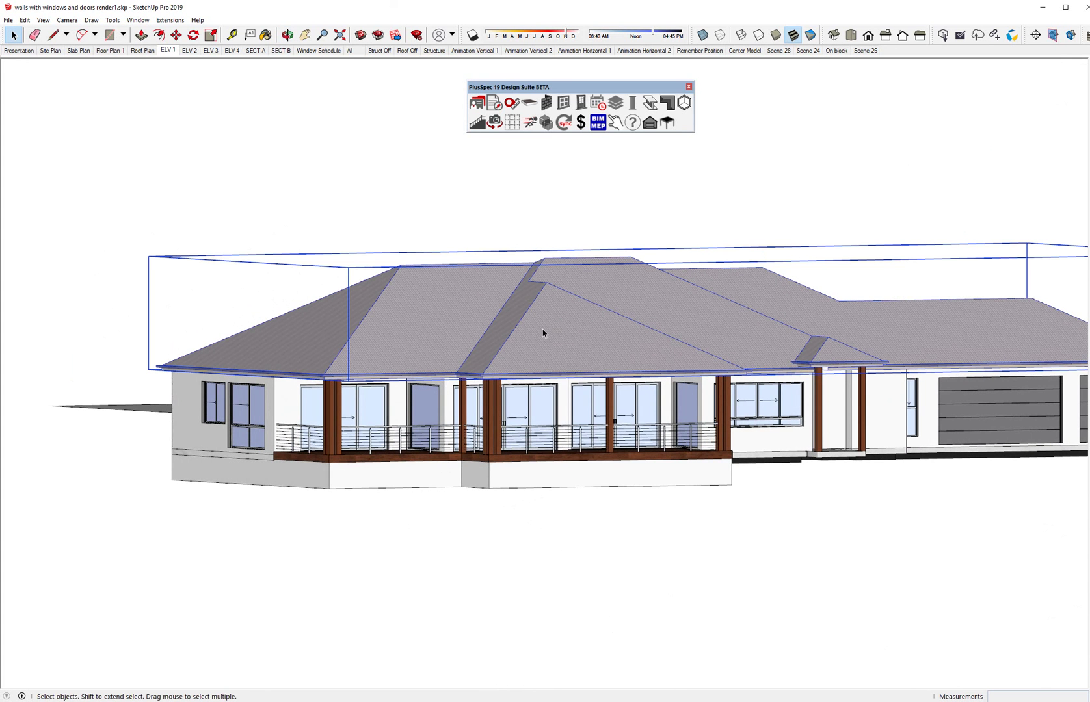
pyautogui.rightClick(544, 333)
pyautogui.moveTo(580, 506)
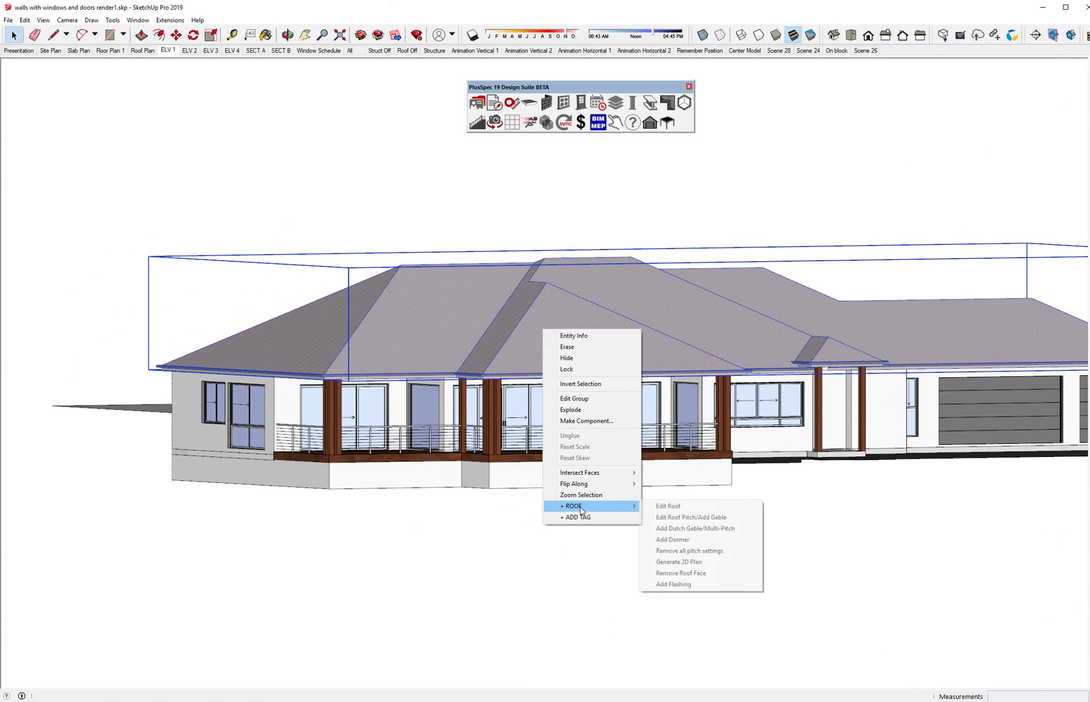
pyautogui.click(666, 510)
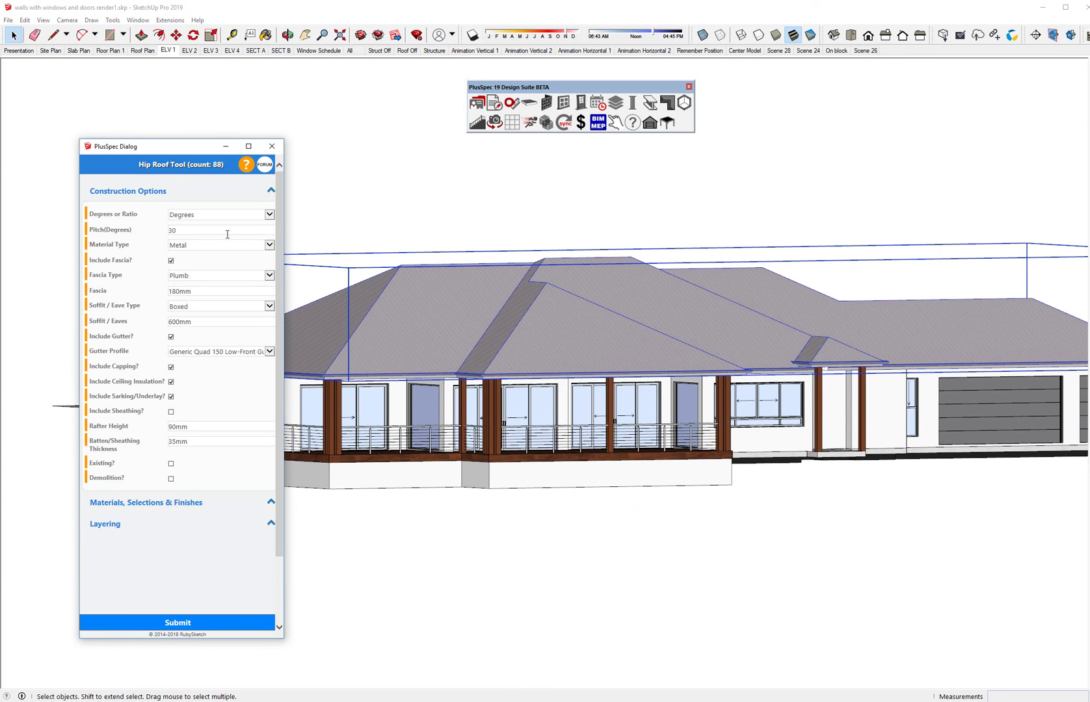
pyautogui.click(269, 215)
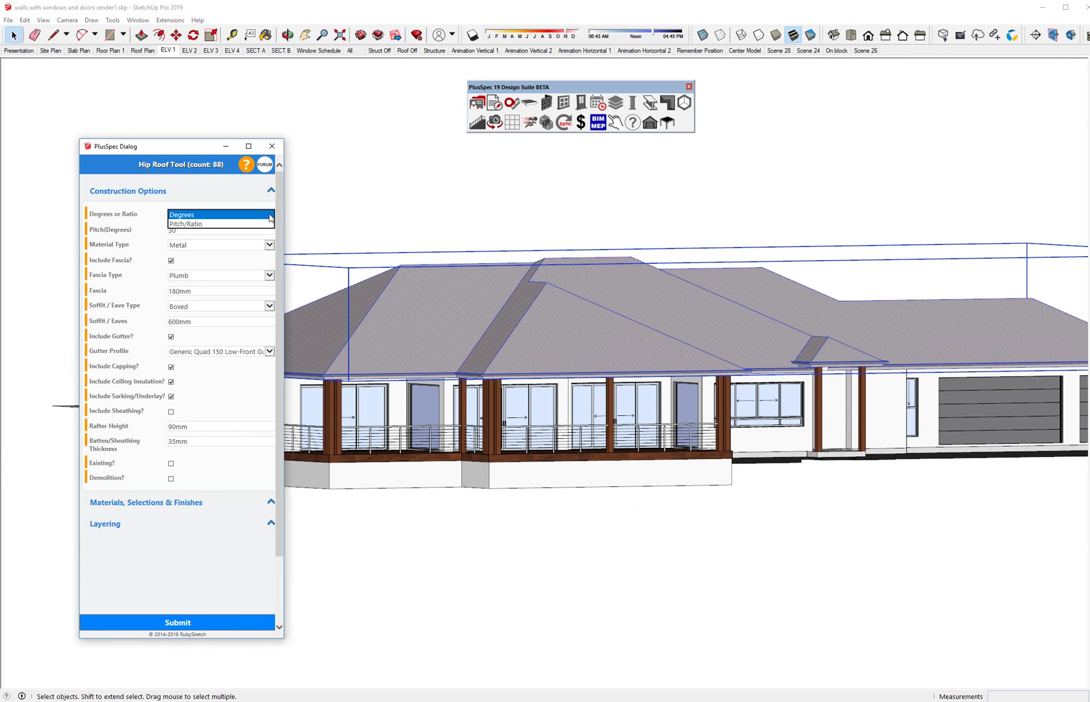
pyautogui.click(222, 217)
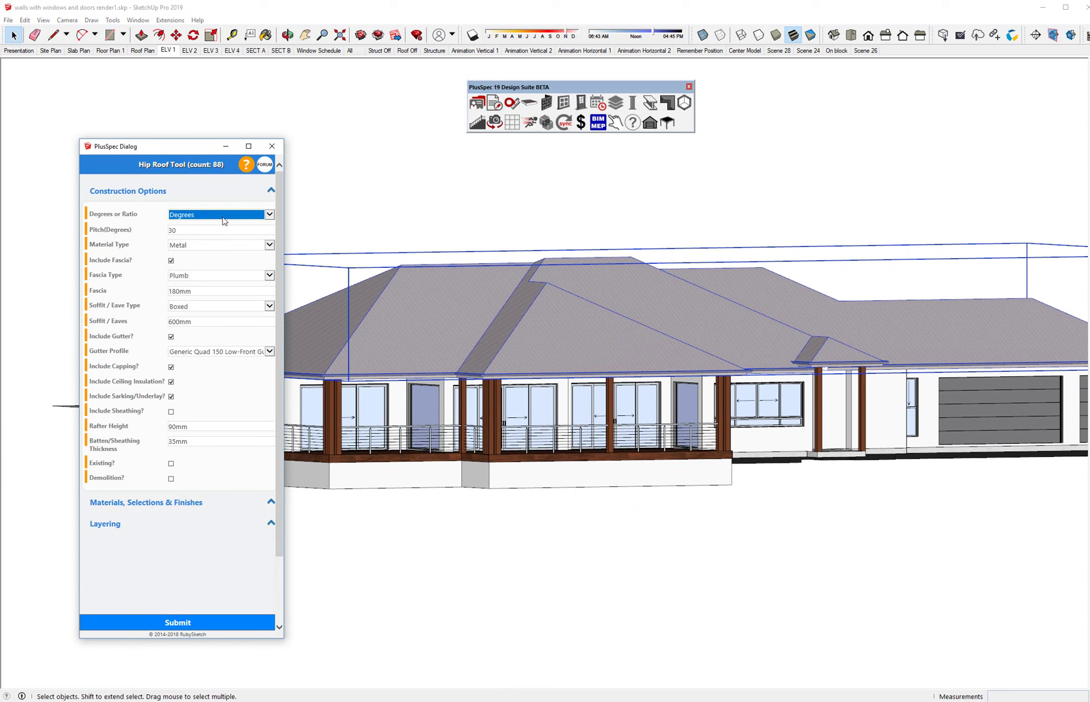
pyautogui.moveTo(176, 230); pyautogui.dragTo(166, 232)
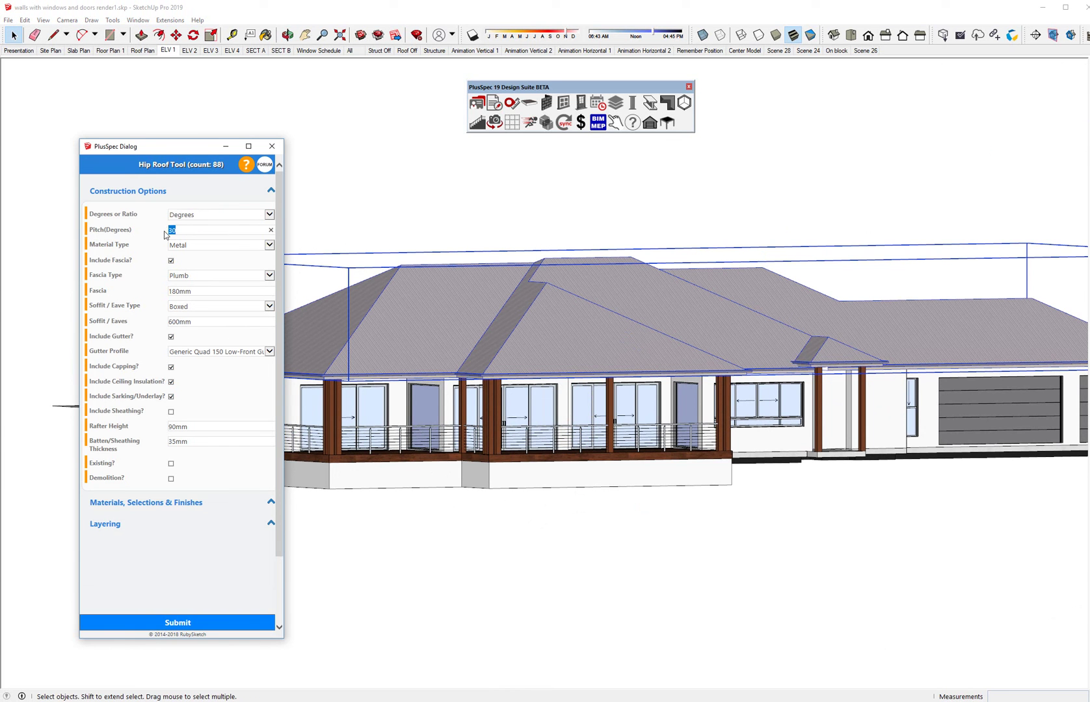
pyautogui.write('22.5')
pyautogui.click(202, 624)
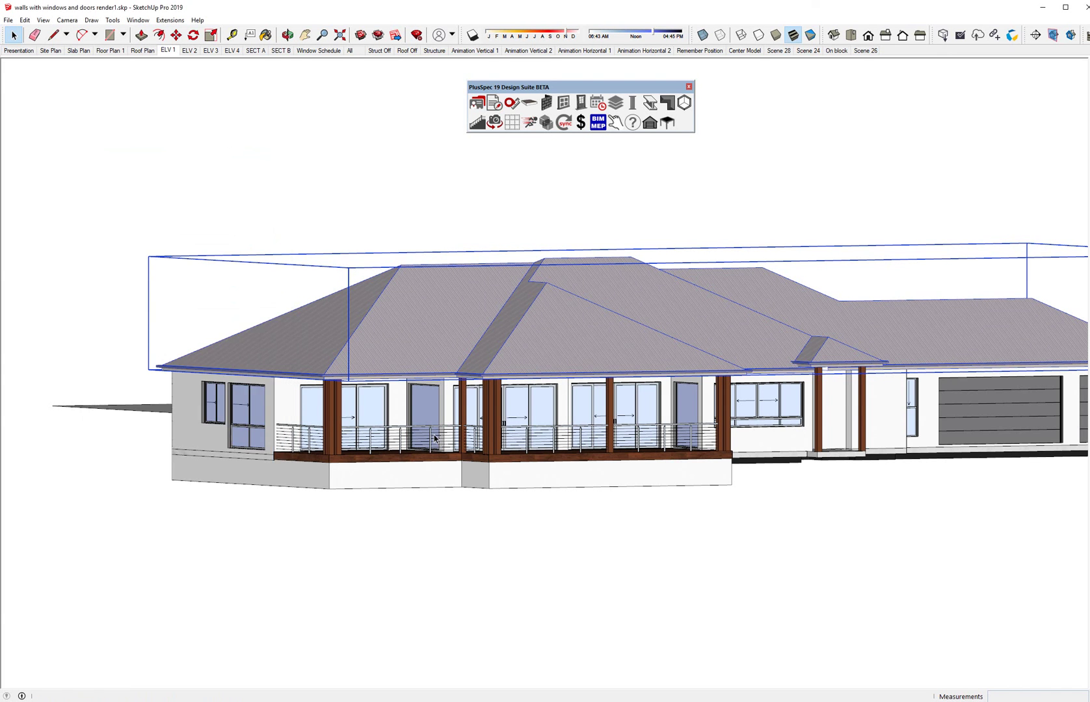
# Step: Examine how the projecting roof meets the re-pitched main roof, selecting the projecting roof
pyautogui.scroll(2, 613, 334)
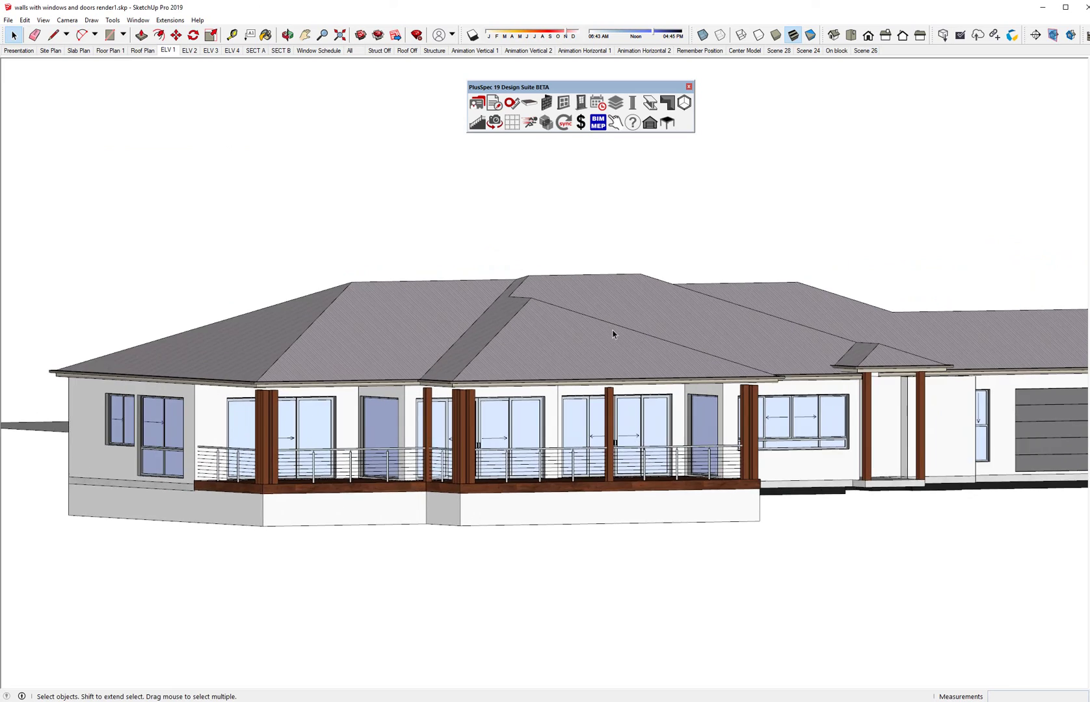
pyautogui.moveTo(700, 303); pyautogui.dragTo(176, 426, button='middle')
pyautogui.scroll(2, 579, 502)
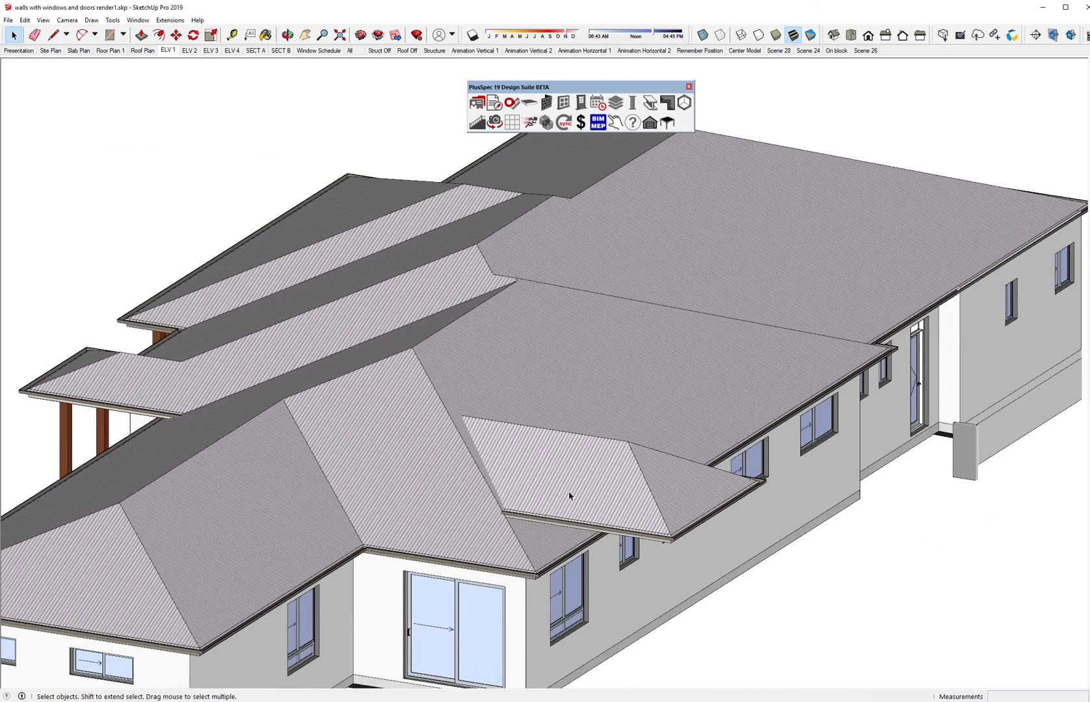
pyautogui.click(567, 480)
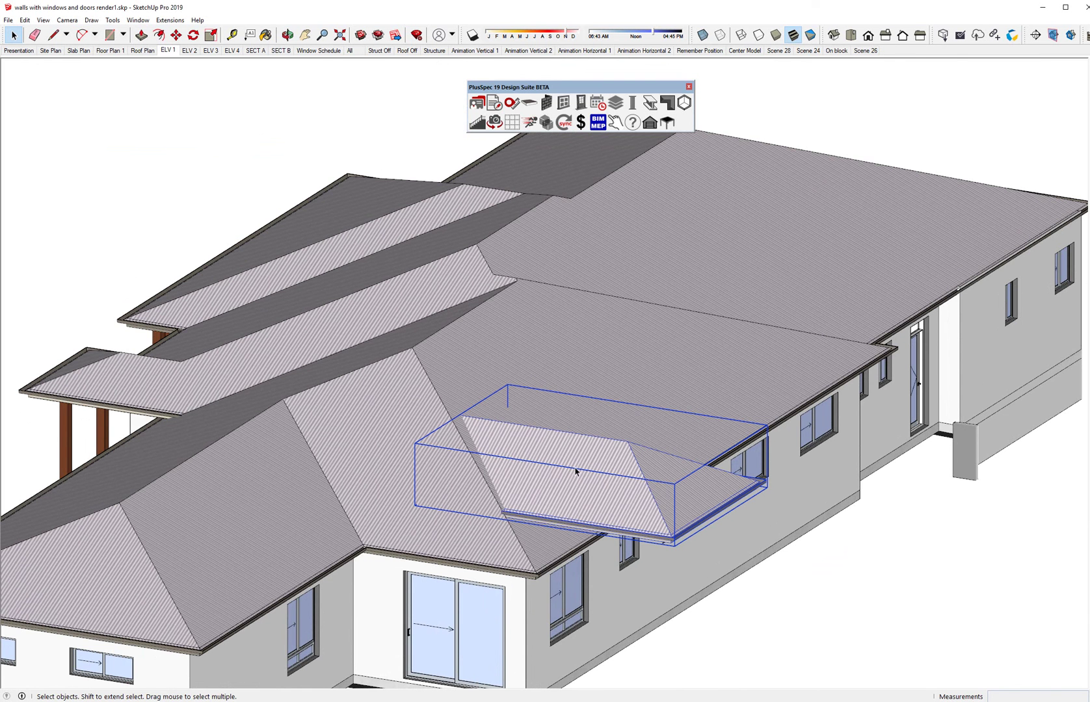
pyautogui.scroll(-2, 576, 471)
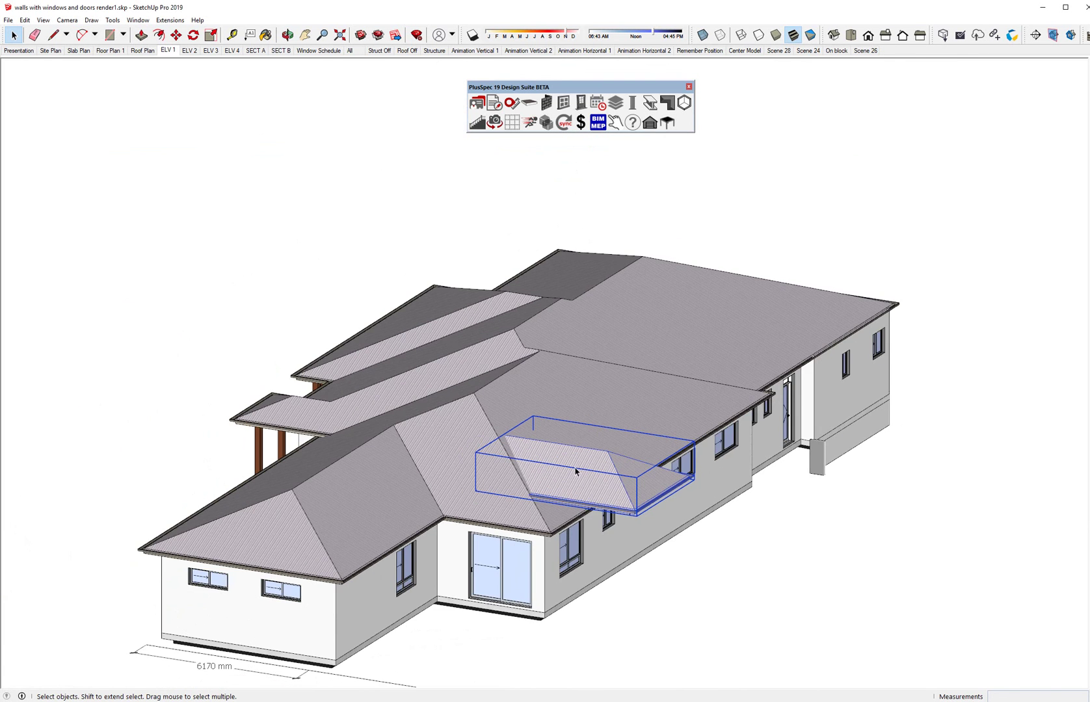
pyautogui.scroll(-2, 576, 472)
pyautogui.moveTo(532, 480)
pyautogui.mouseDown(button='middle')
pyautogui.moveTo(528, 437)
pyautogui.moveTo(556, 391)
pyautogui.mouseUp(button='middle')
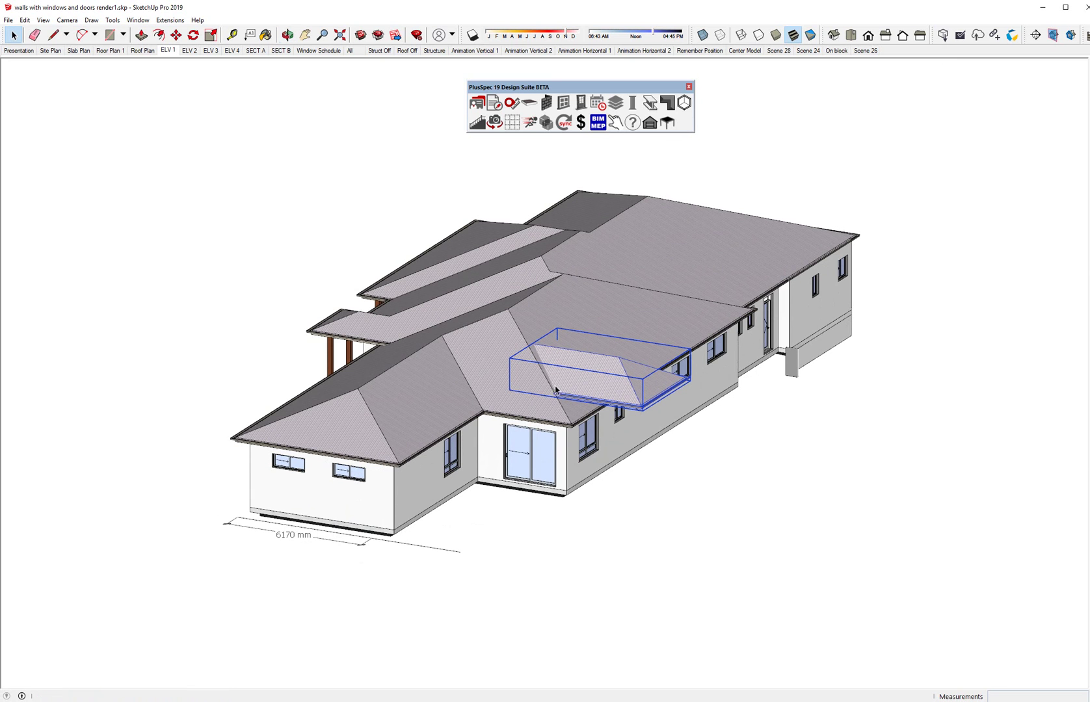